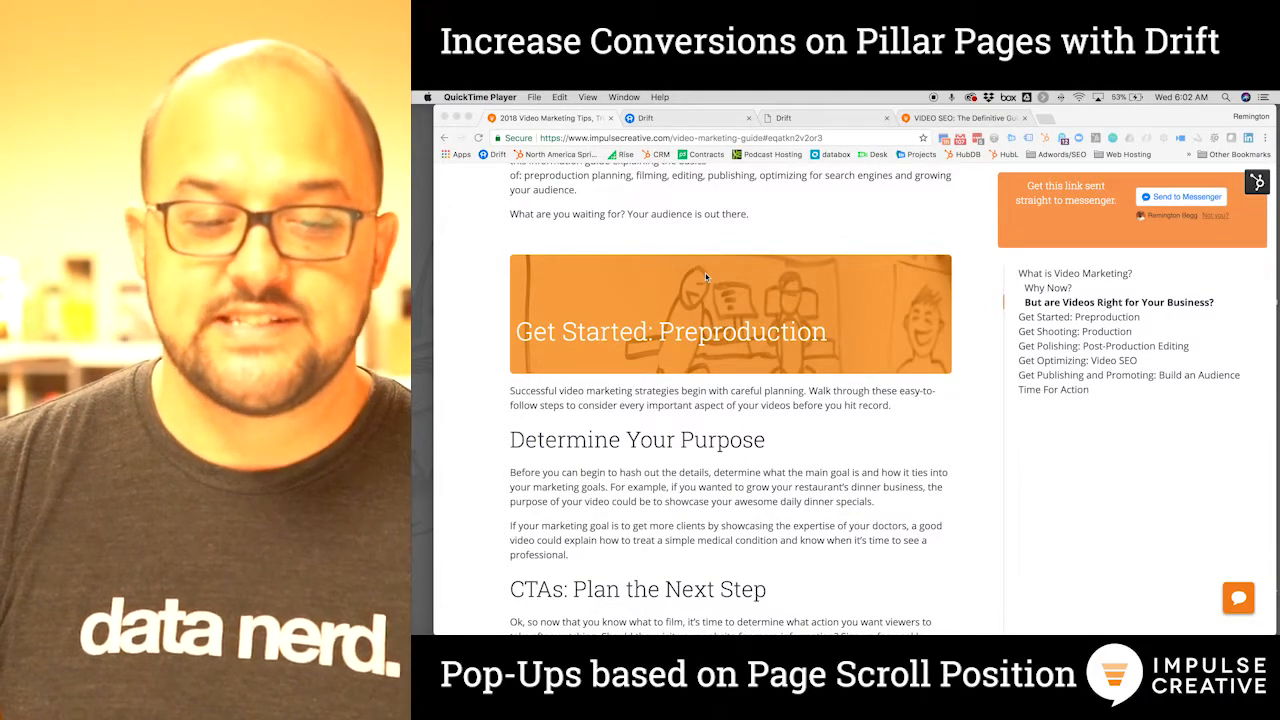
Scroll down through the video marketing guide to the footer
scroll(705, 300, "up", 15)
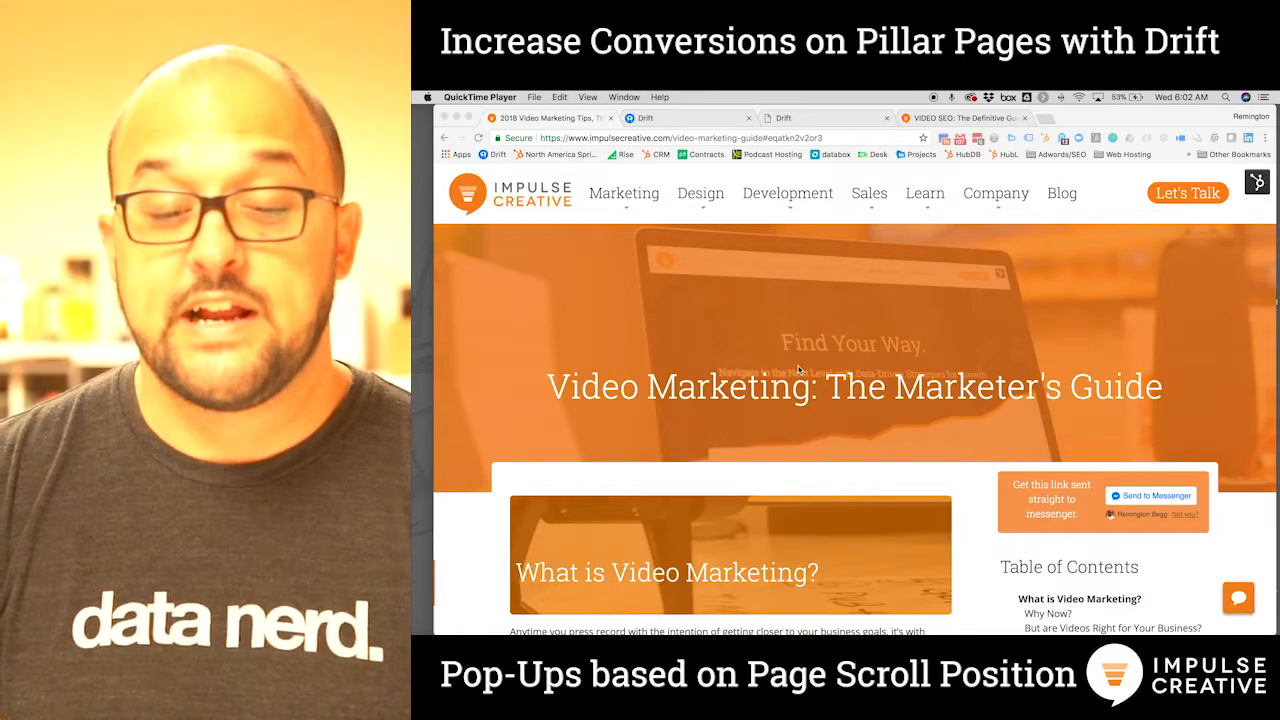
scroll(786, 428, "down", 20)
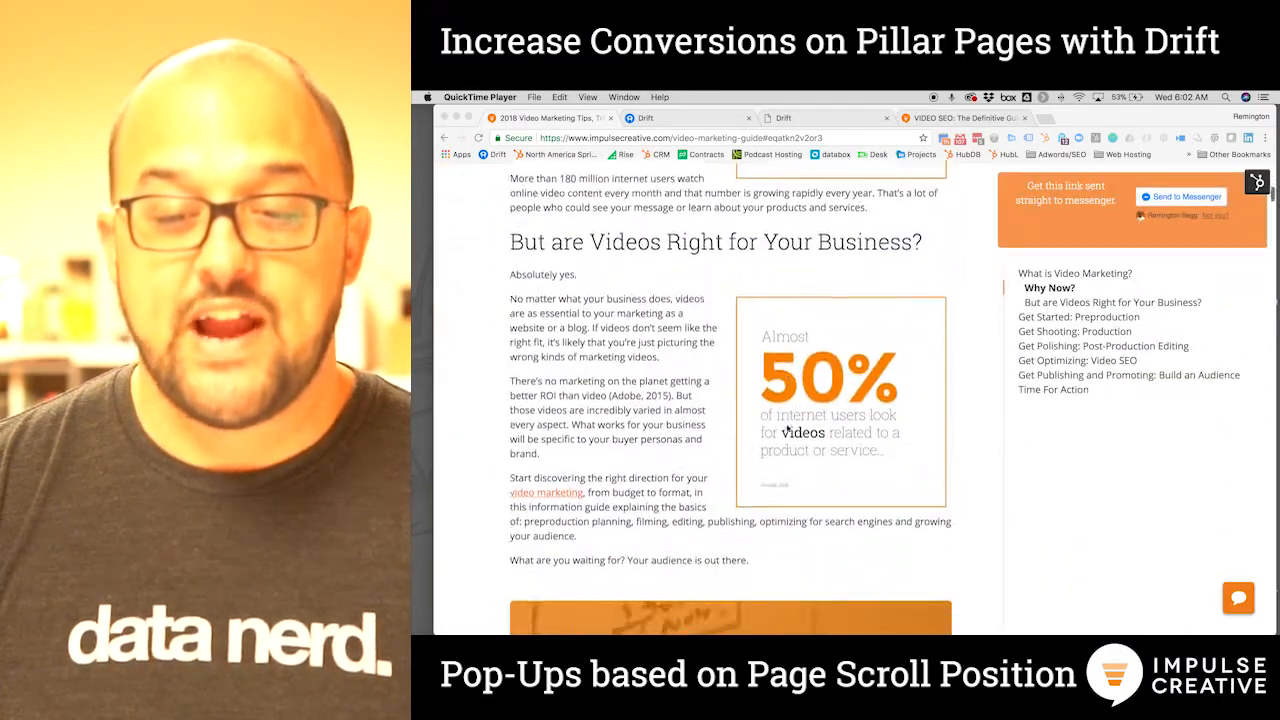
scroll(786, 428, "down", 20)
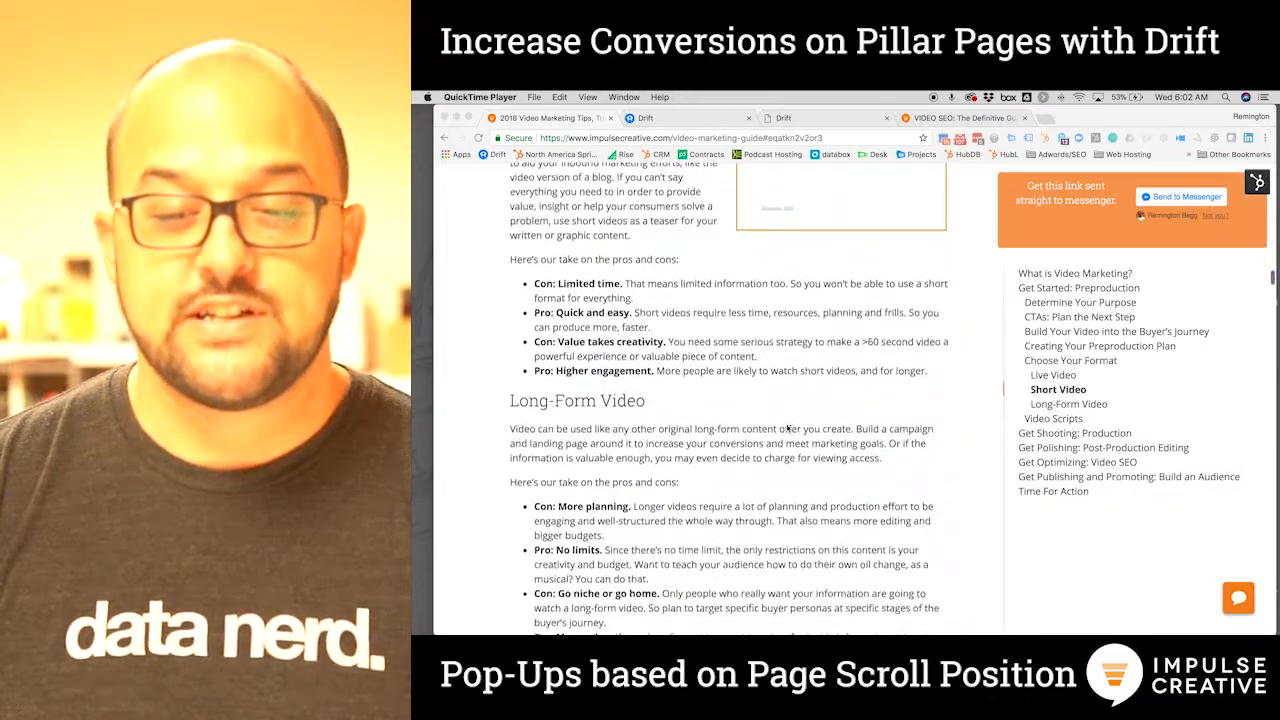
scroll(786, 428, "down", 20)
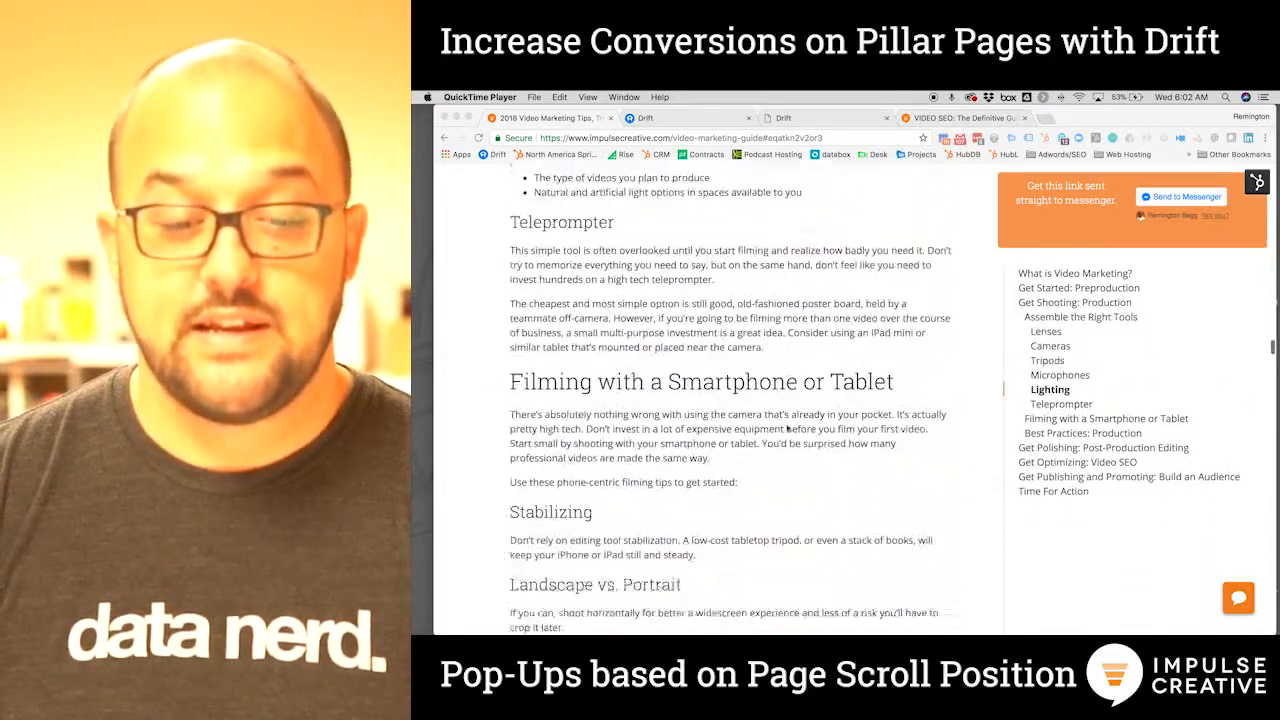
scroll(786, 428, "down", 20)
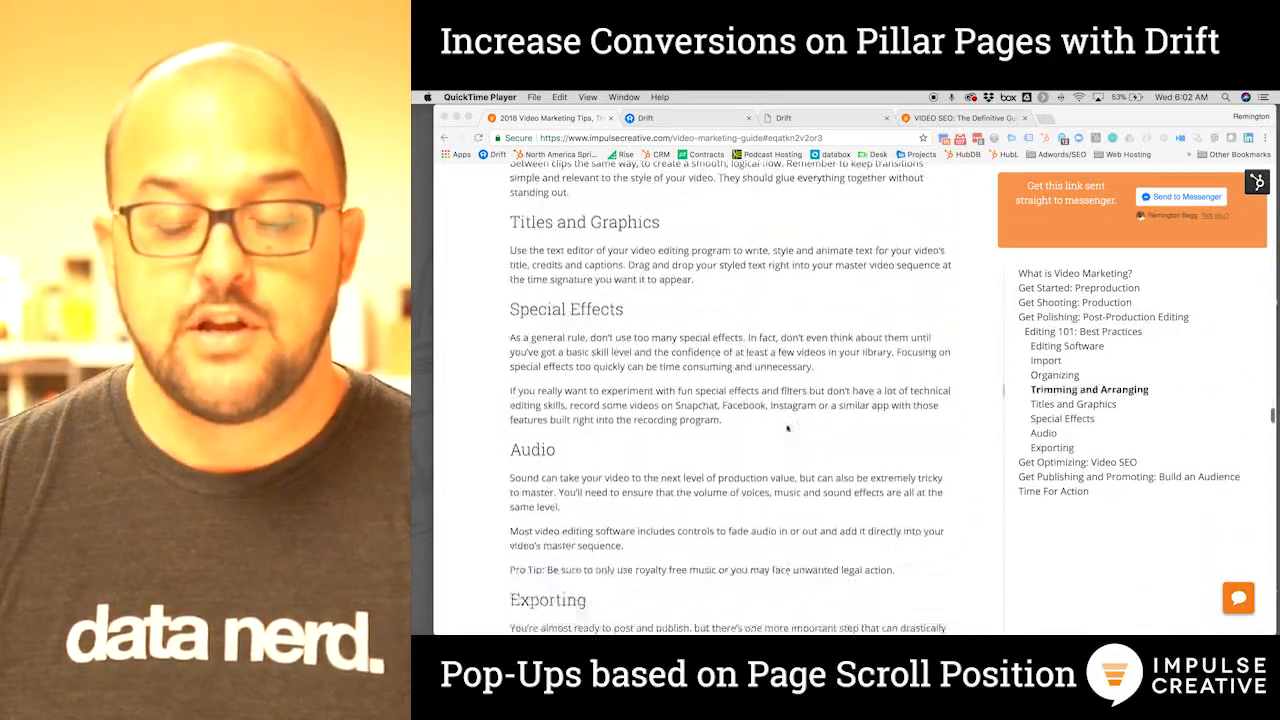
scroll(786, 428, "down", 20)
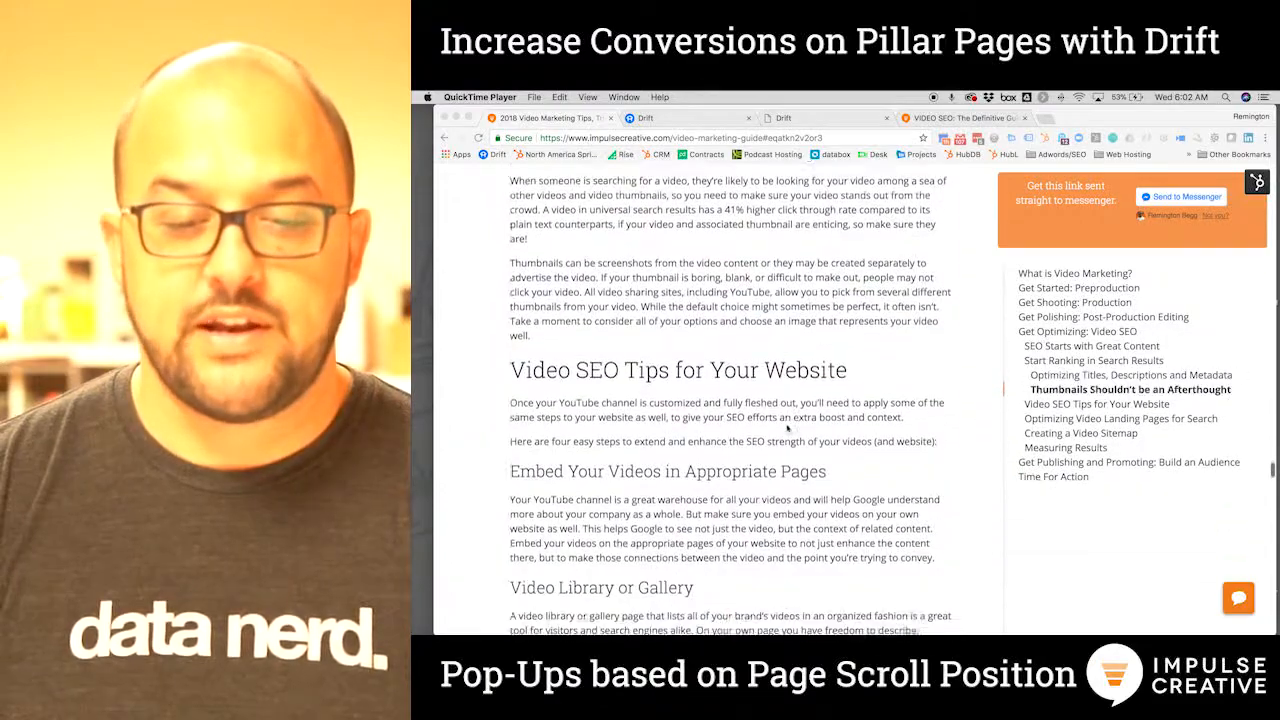
scroll(787, 428, "down", 10)
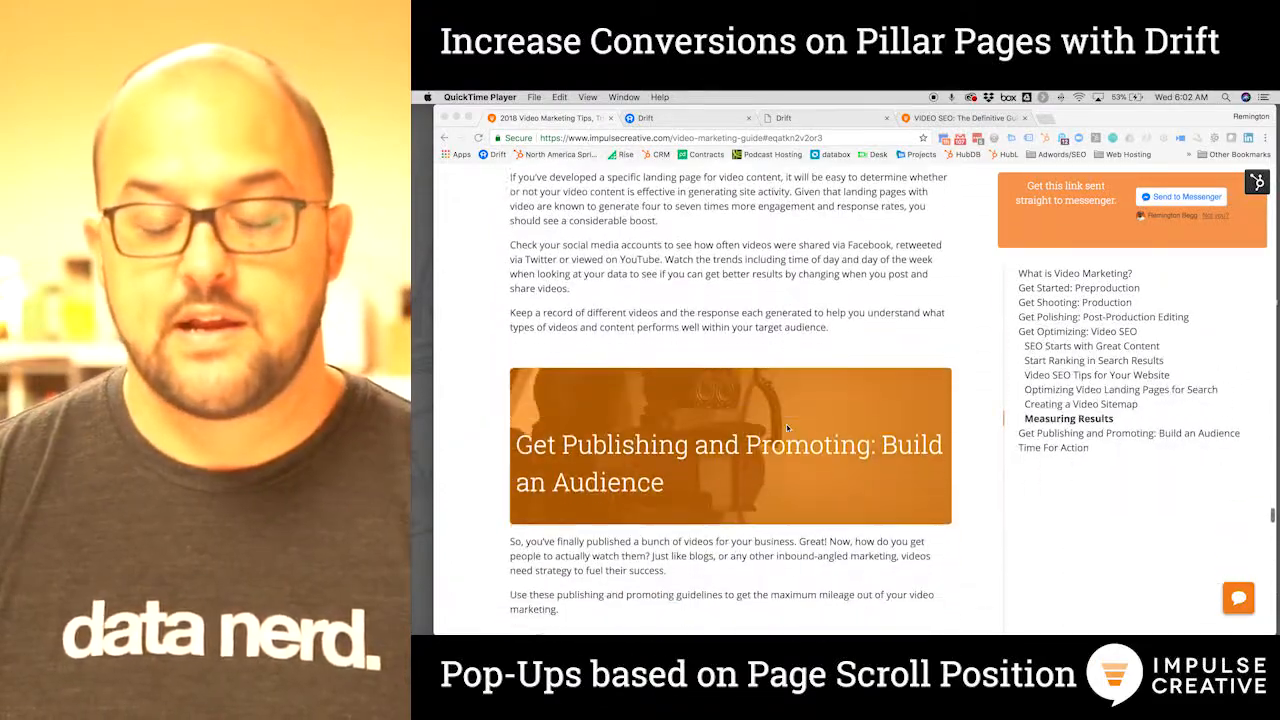
scroll(786, 428, "down", 20)
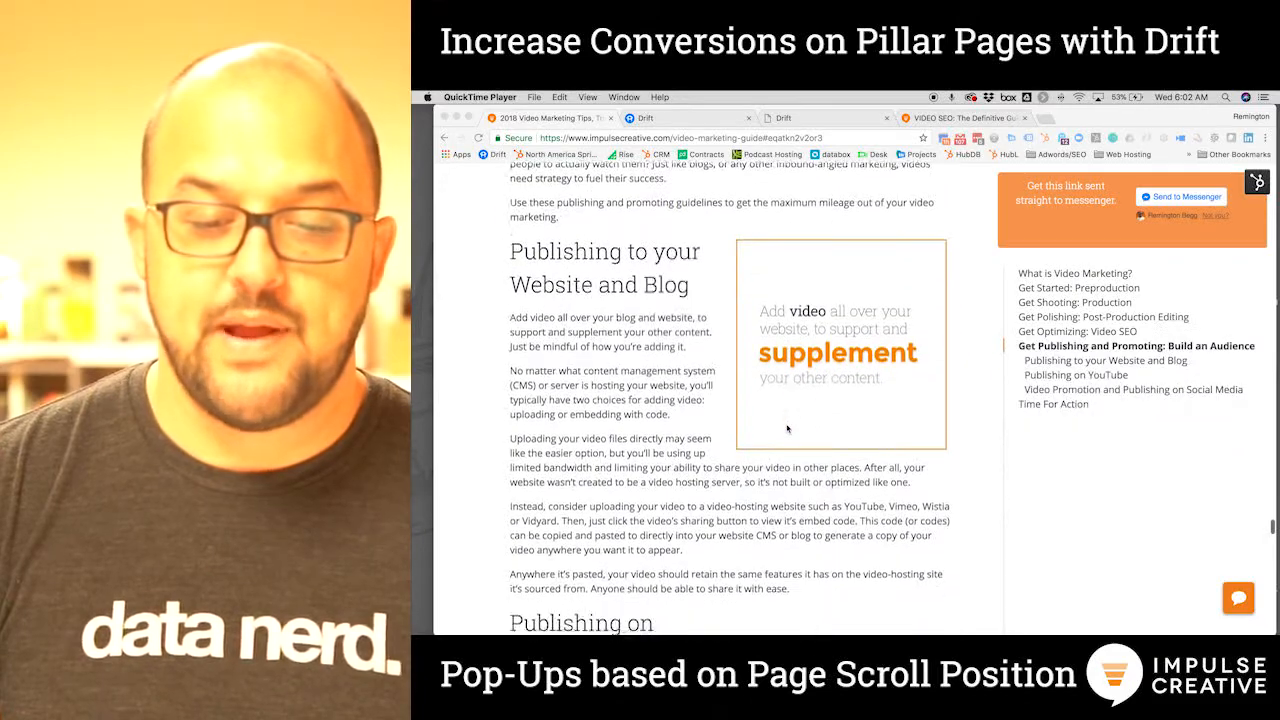
scroll(786, 428, "down", 20)
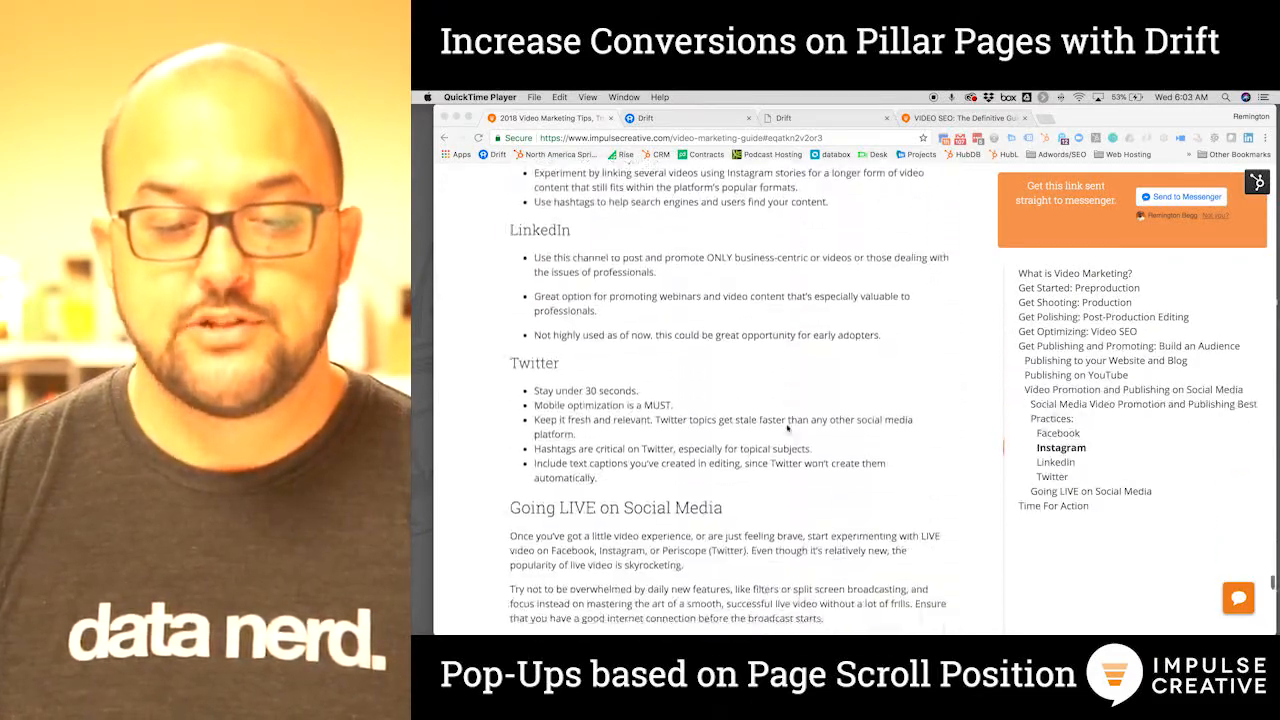
scroll(787, 428, "down", 3)
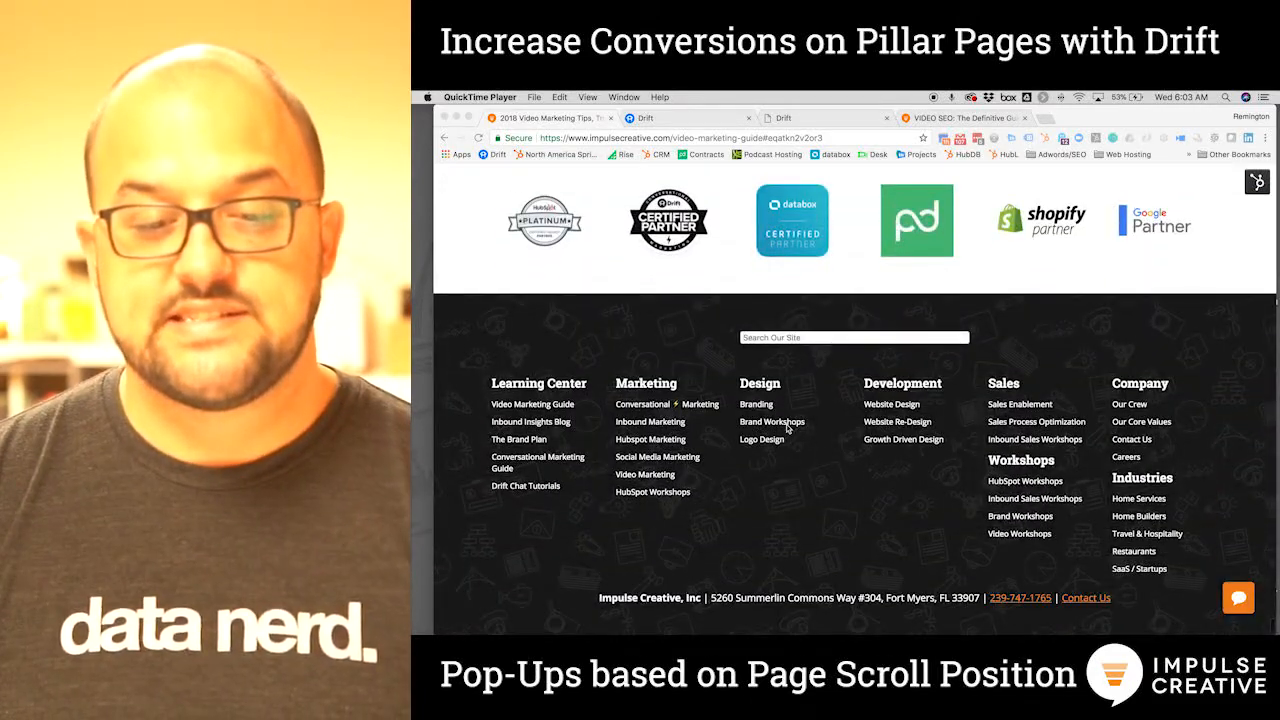
Scroll back up the guide toward its table of contents and bring Chrome to the front
scroll(787, 428, "up", 20)
scroll(787, 428, "up", 2)
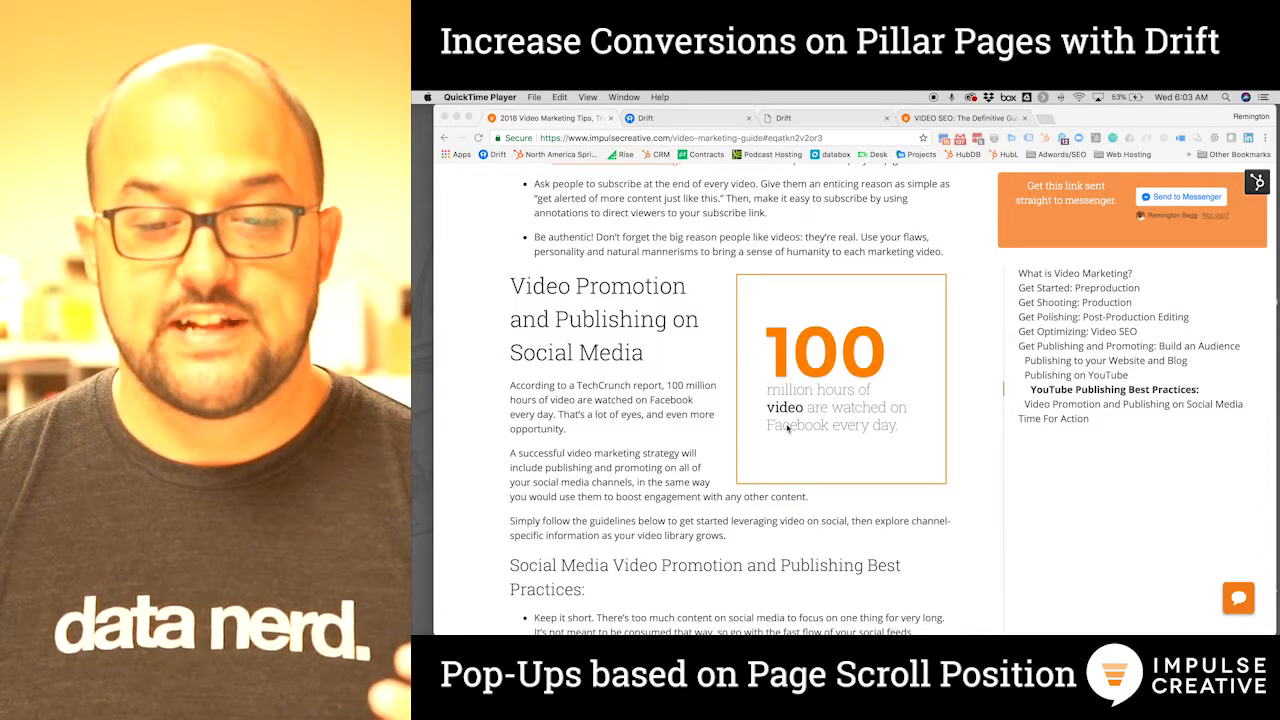
scroll(787, 428, "up", 10)
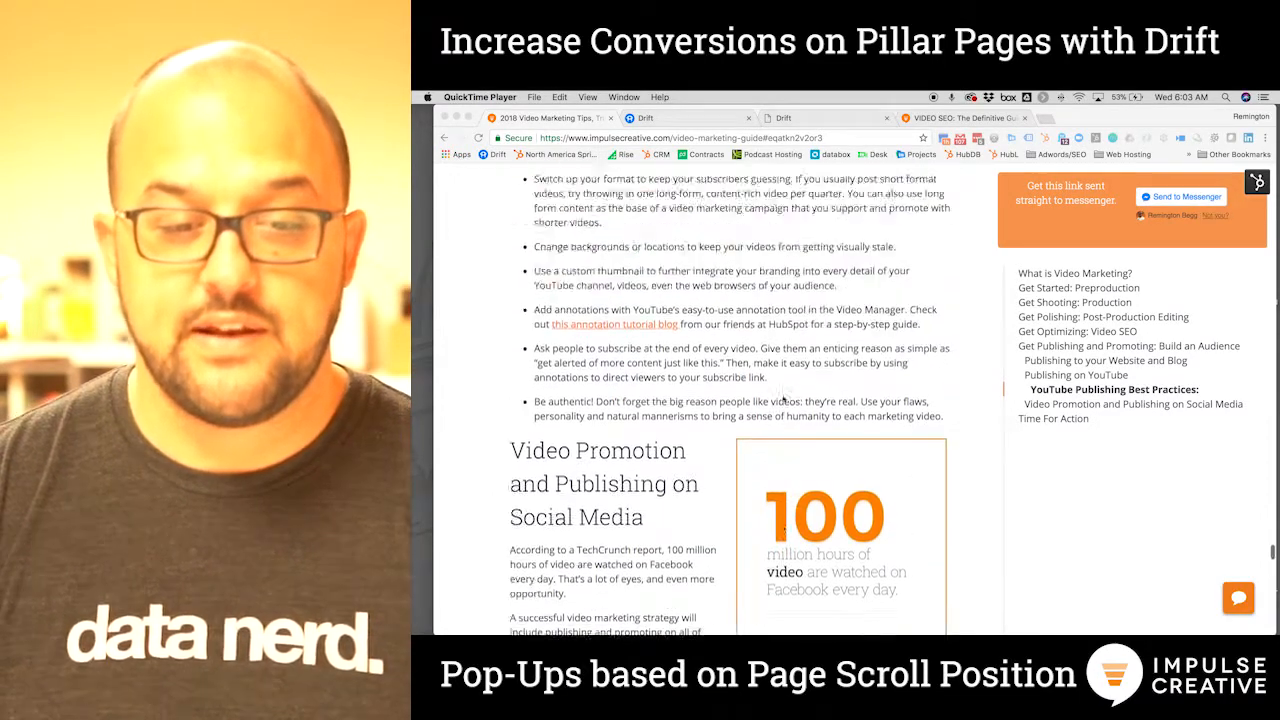
scroll(783, 399, "up", 20)
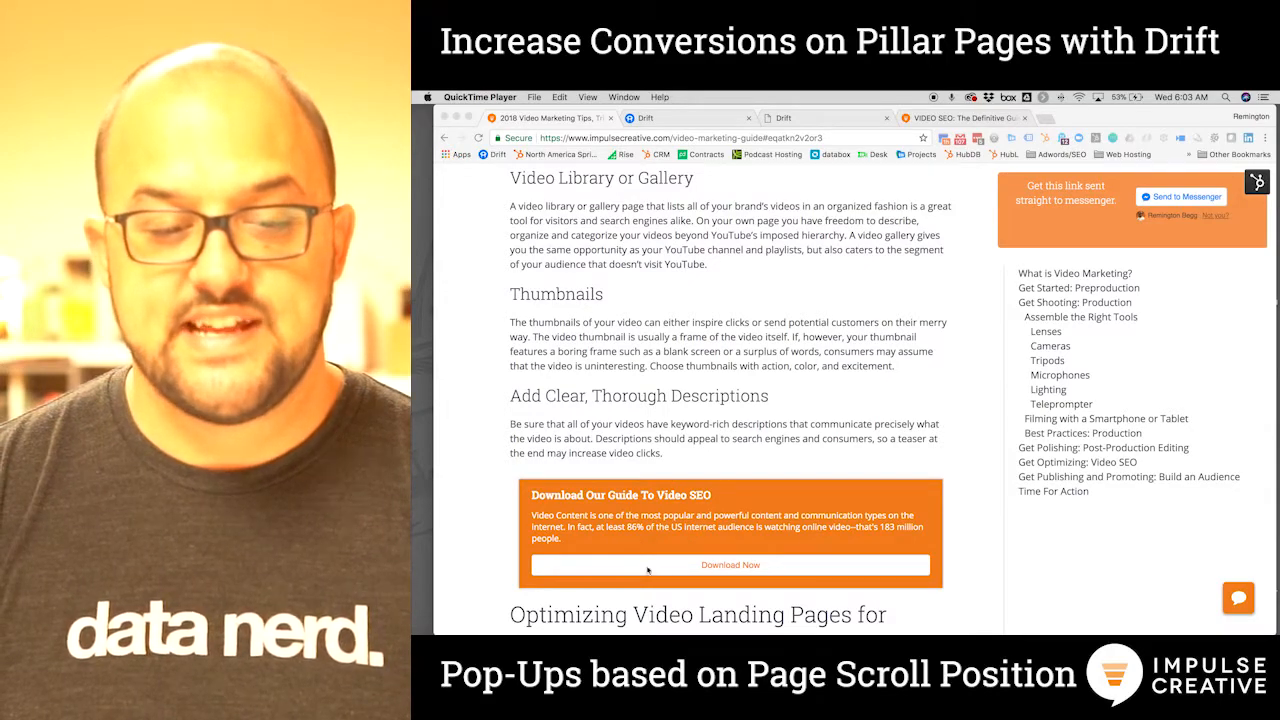
scroll(760, 452, "up", 5)
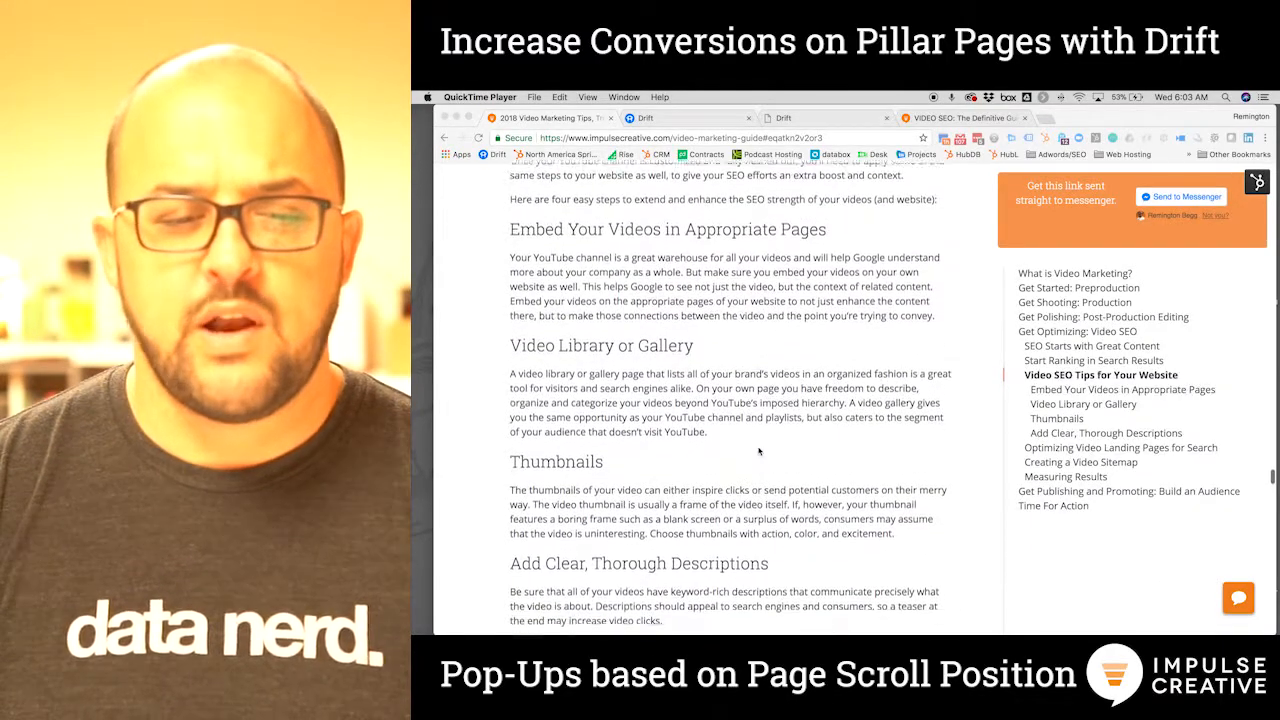
scroll(760, 452, "up", 6)
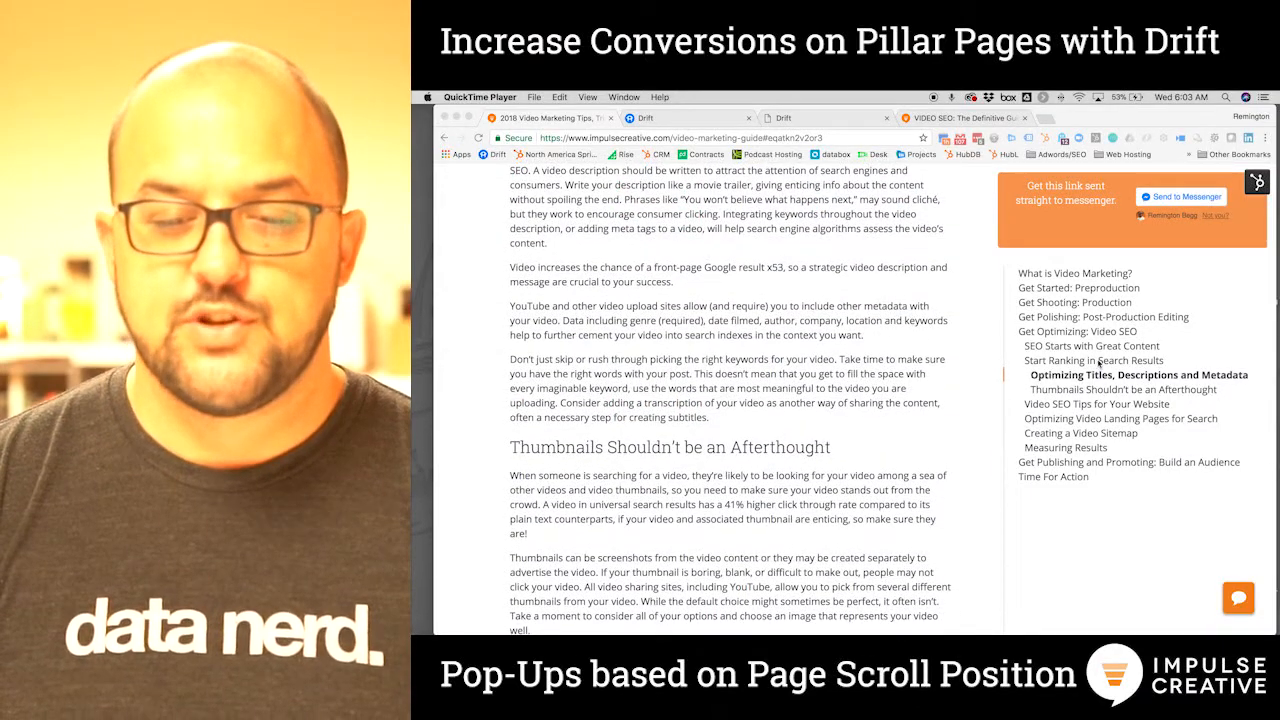
left_click(1040, 337)
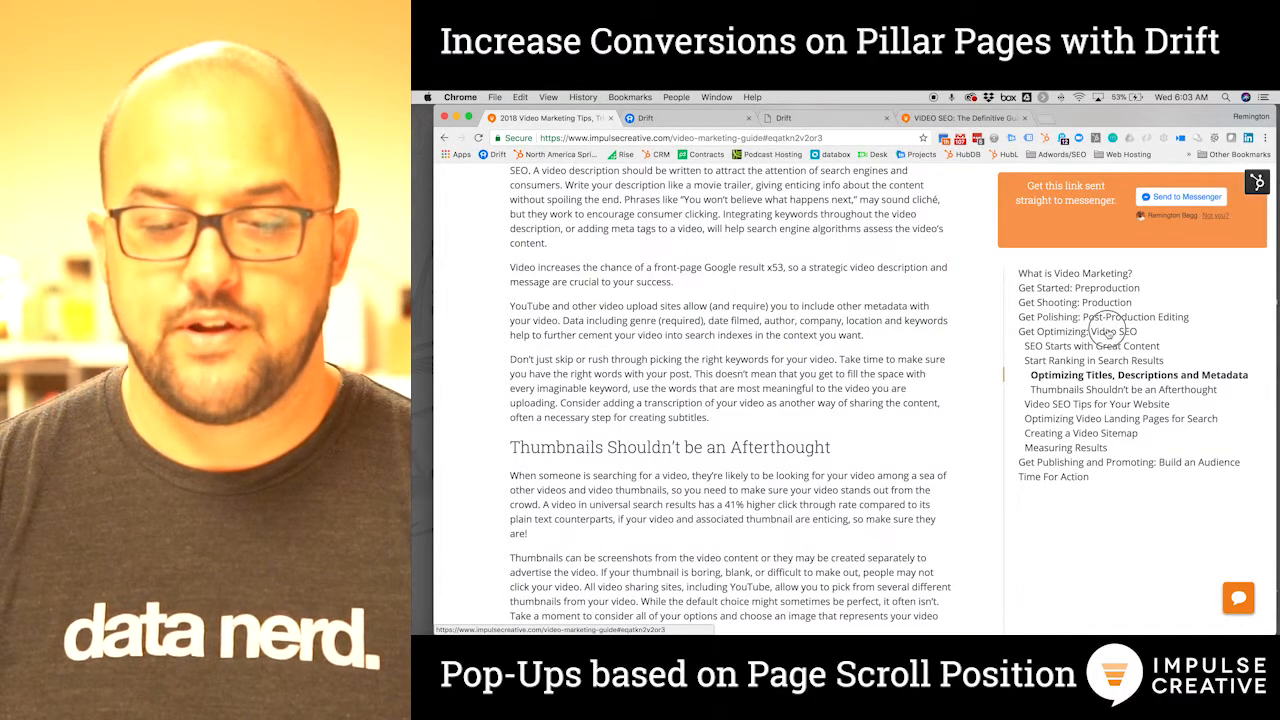
Jump to the guide's 'Get Optimizing: Video SEO' section via the table of contents
left_click(1108, 333)
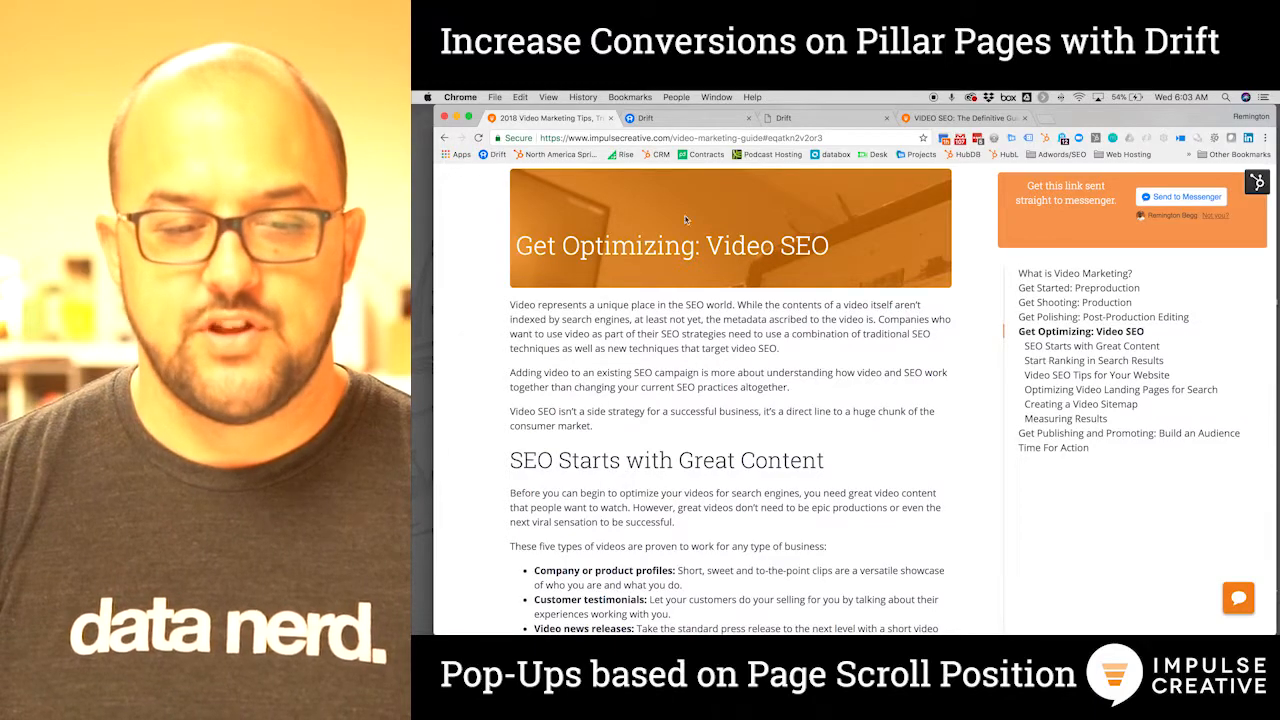
scroll(624, 290, "up", 5)
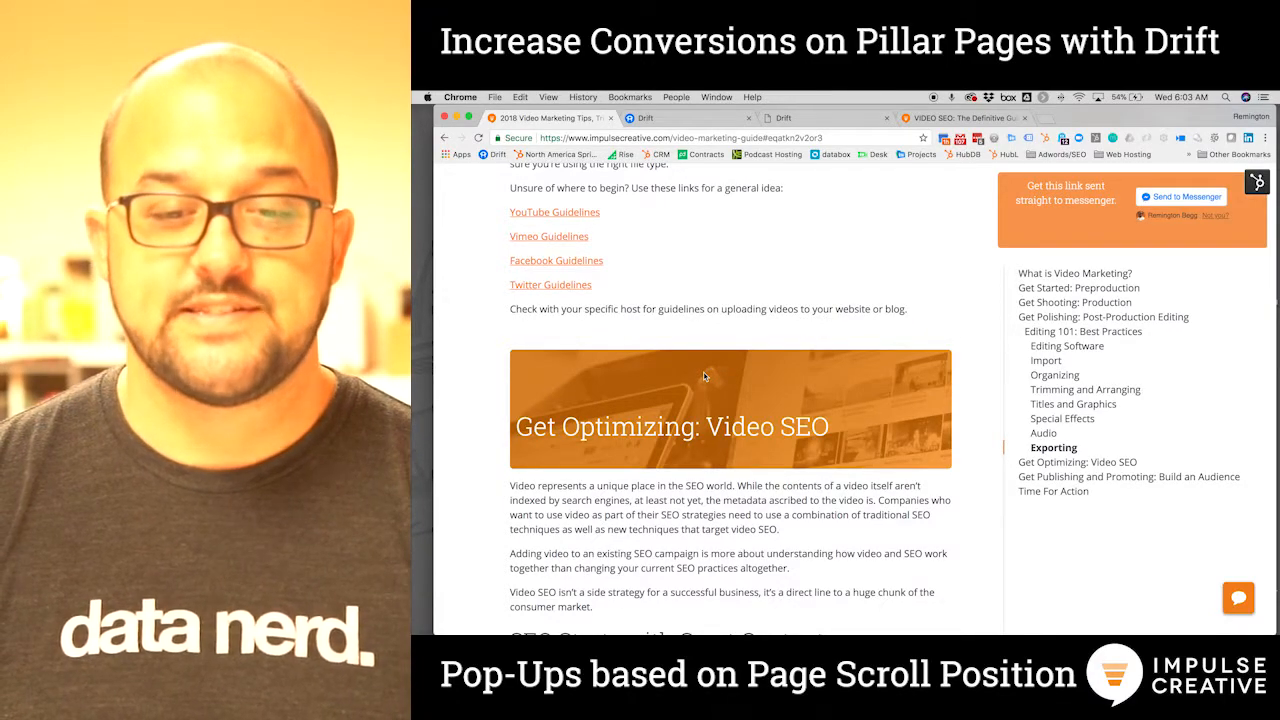
left_click(984, 119)
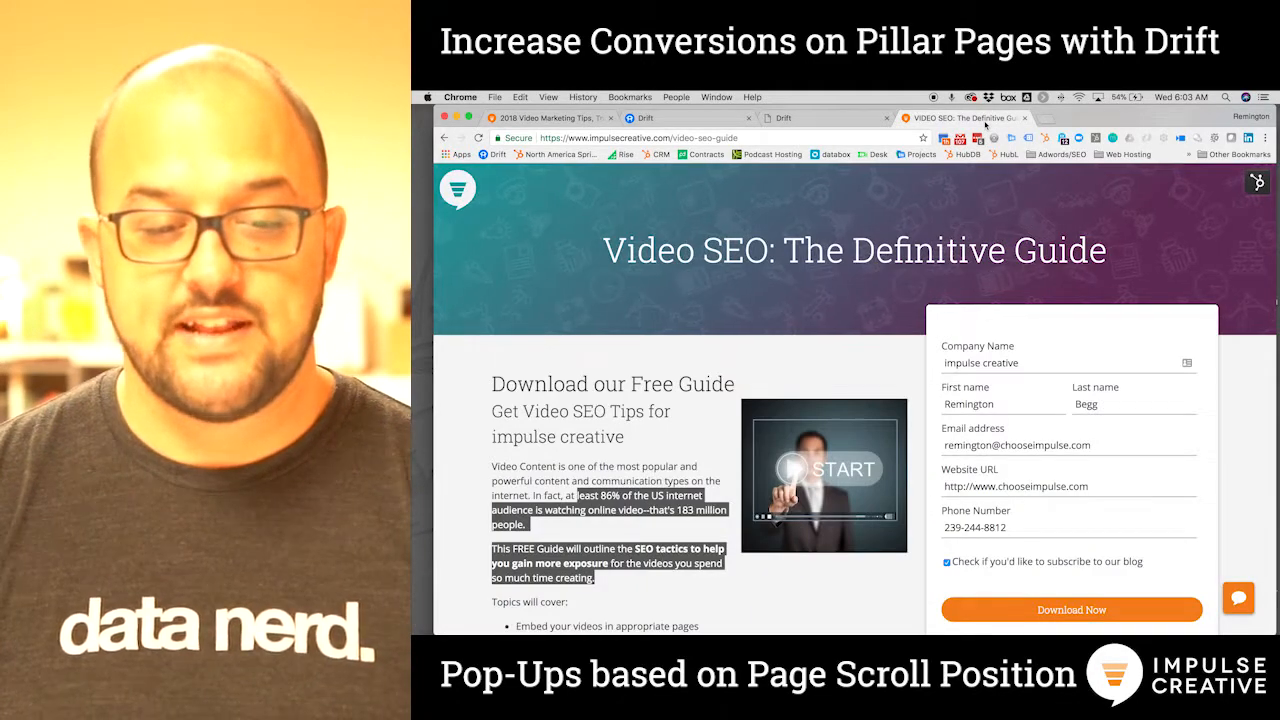
left_click(804, 298)
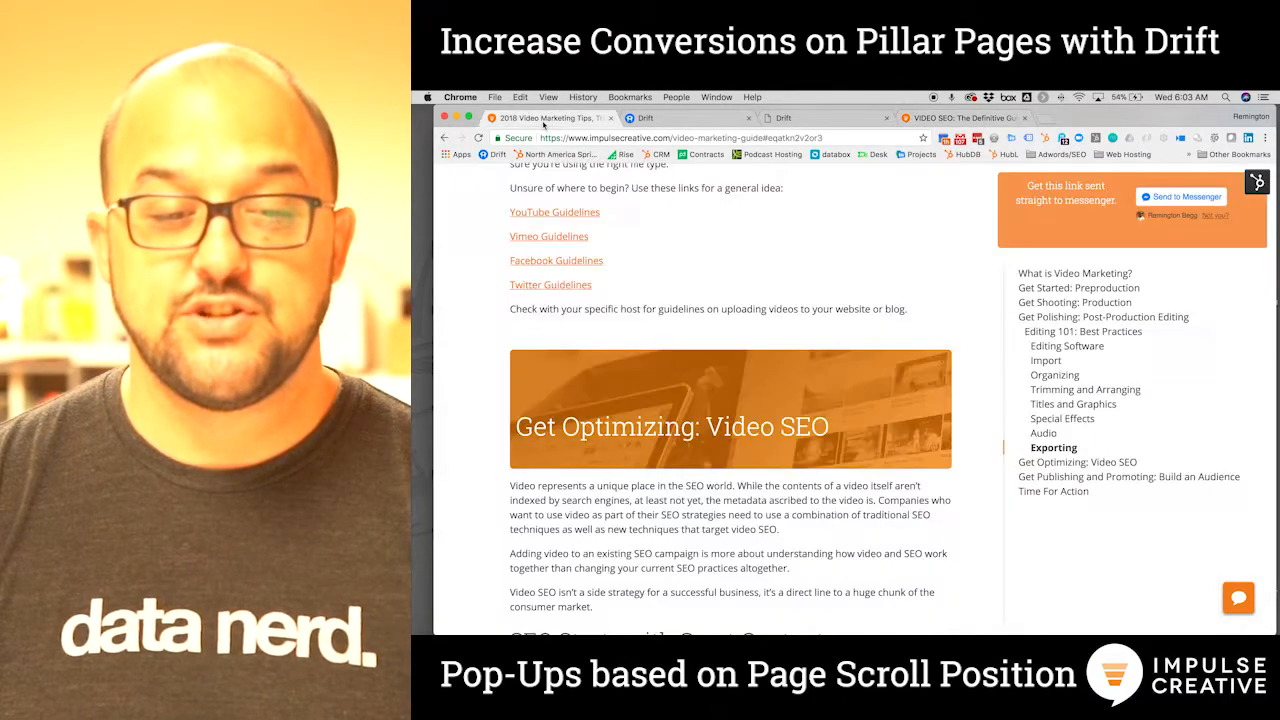
left_click(544, 120)
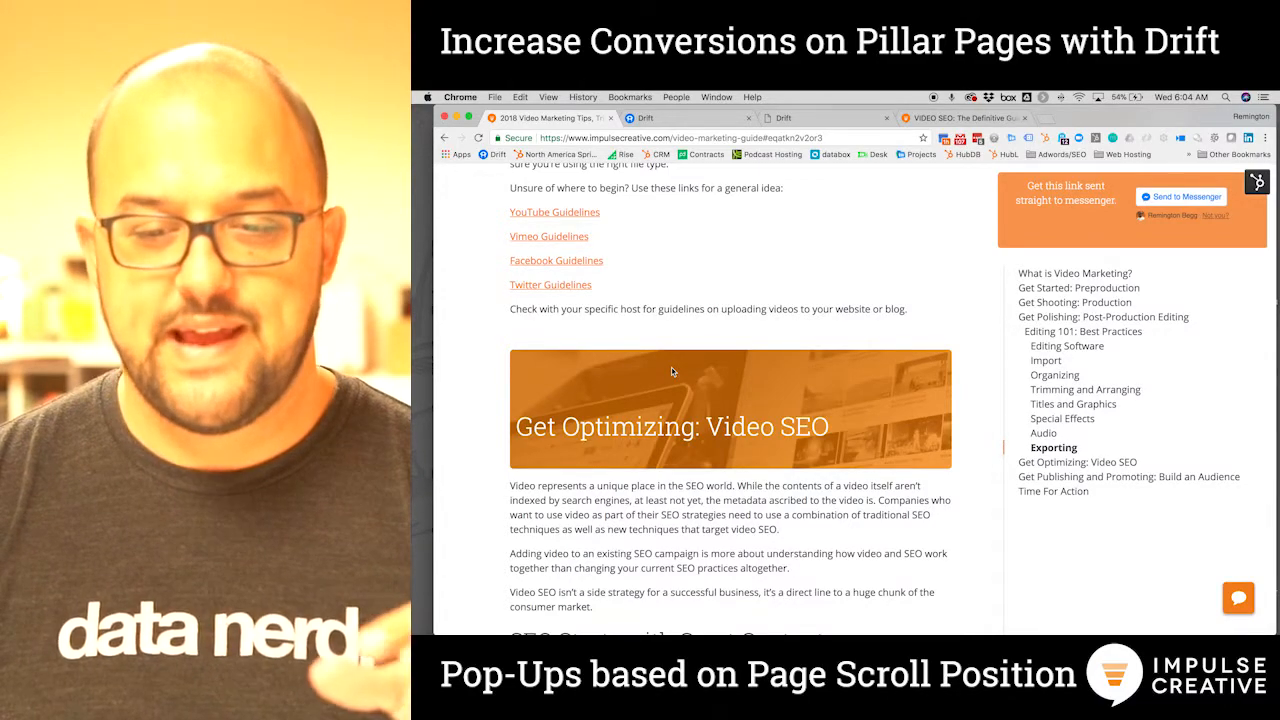
scroll(781, 374, "down", 2)
scroll(781, 375, "up", 2)
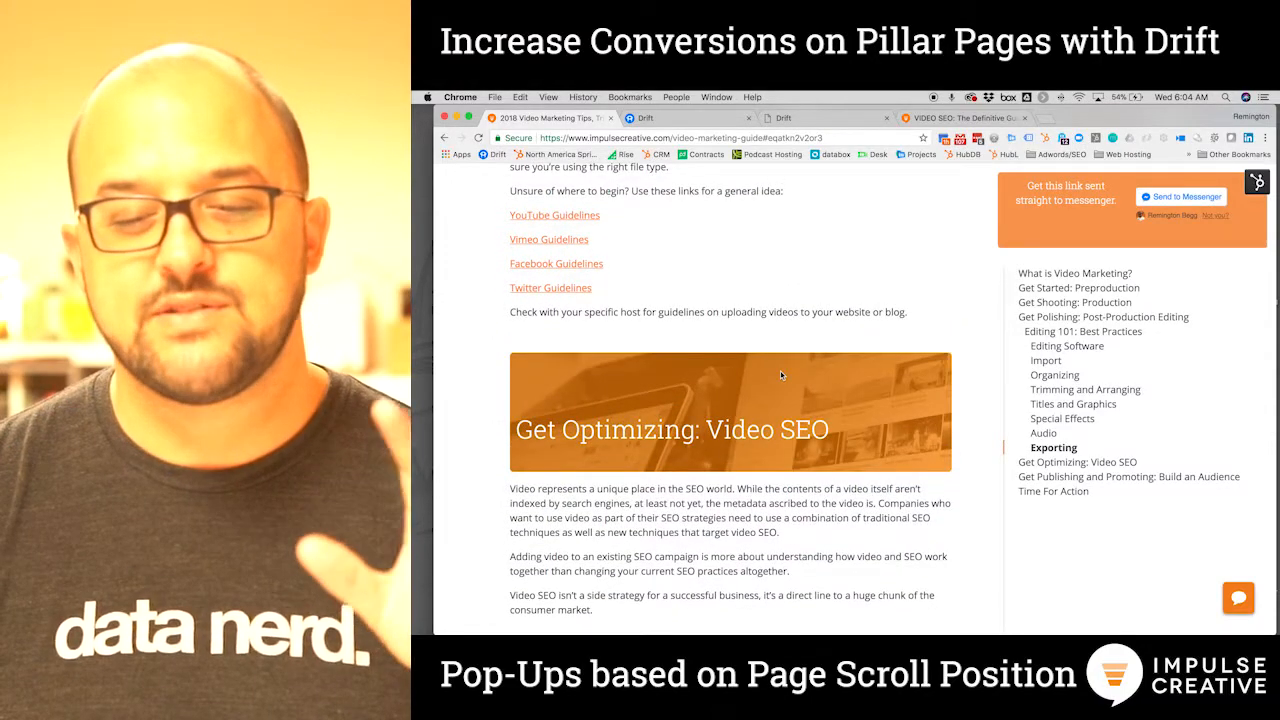
scroll(781, 375, "up", 2)
scroll(781, 375, "down", 2)
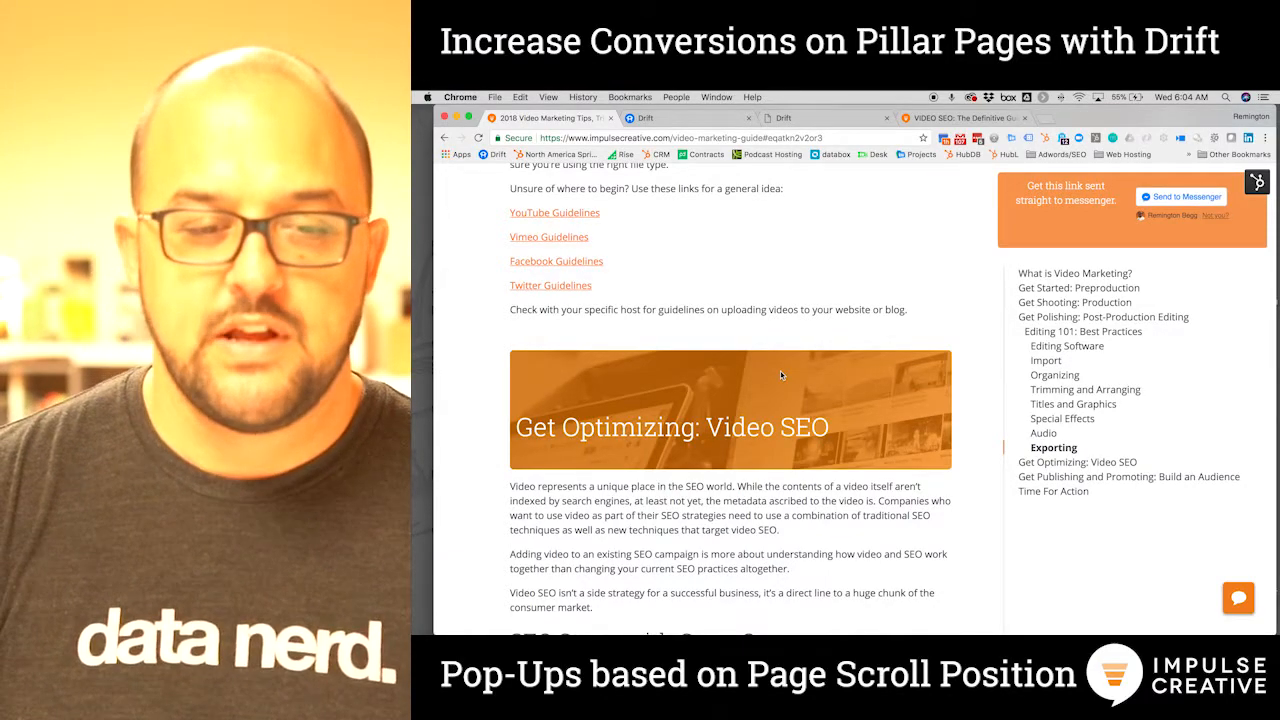
From Drift's My Playbooks list, create a new Chat Playbook
left_click(645, 118)
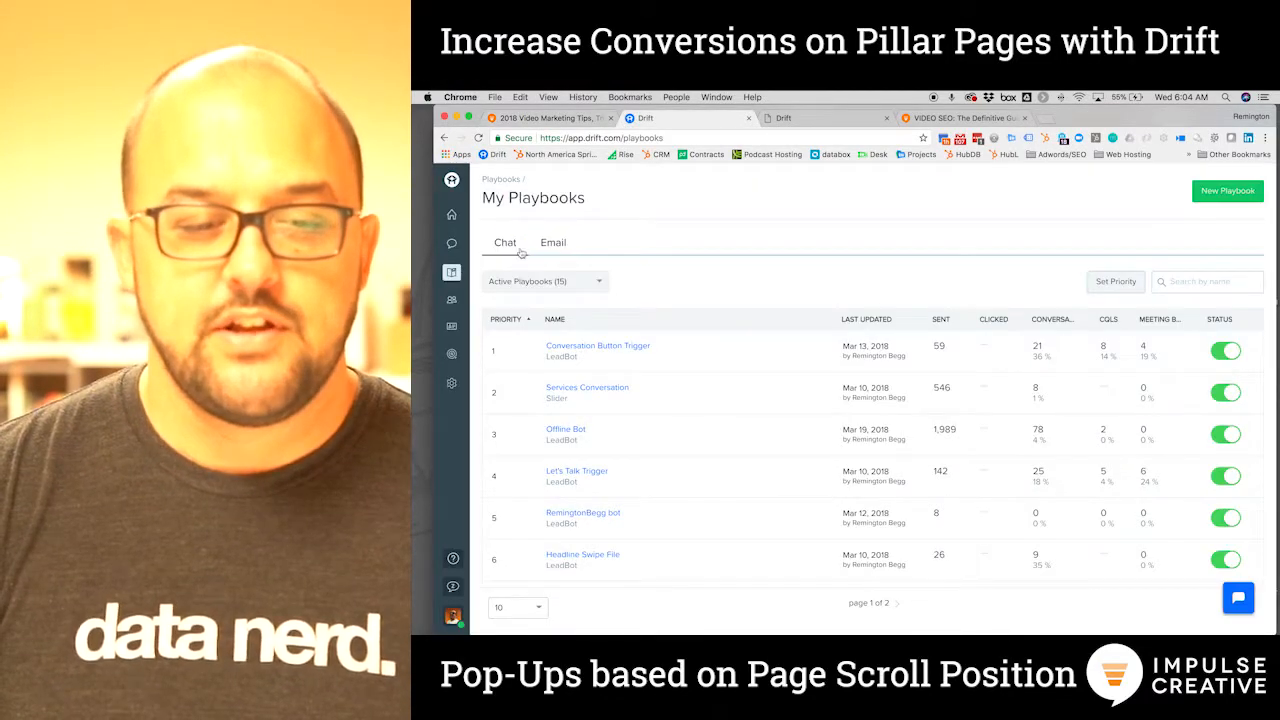
left_click(1232, 188)
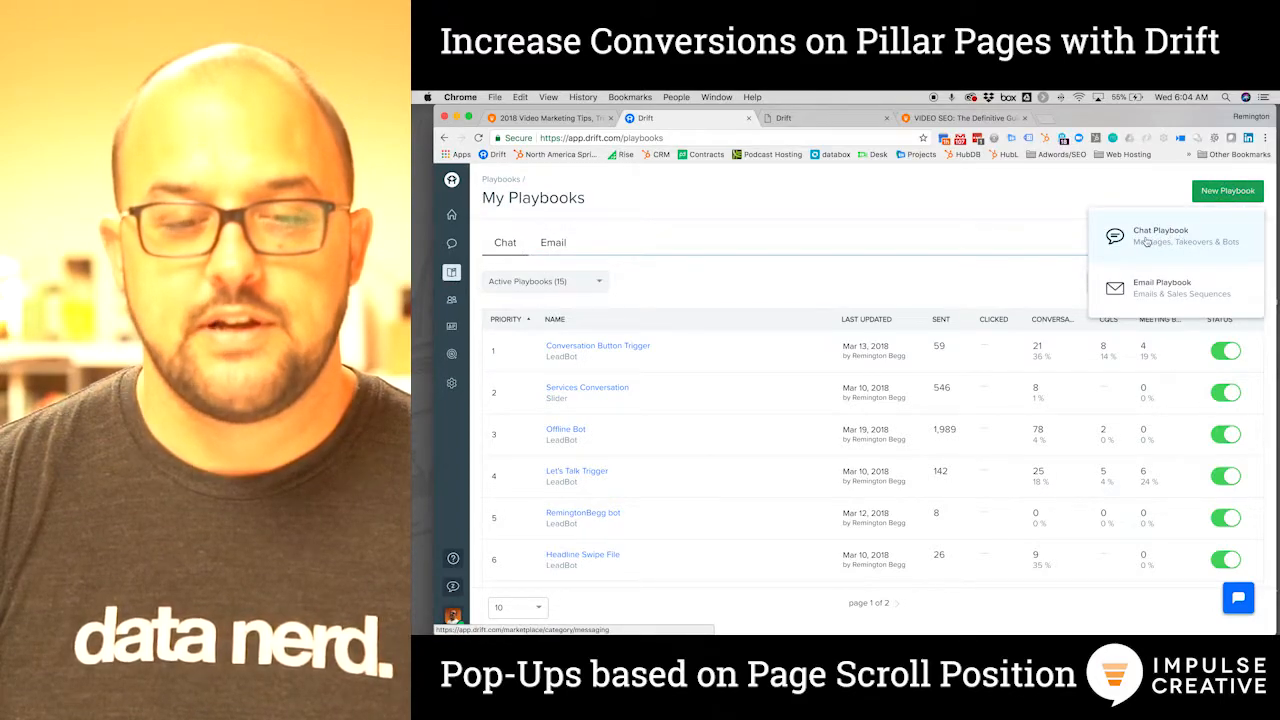
left_click(1147, 240)
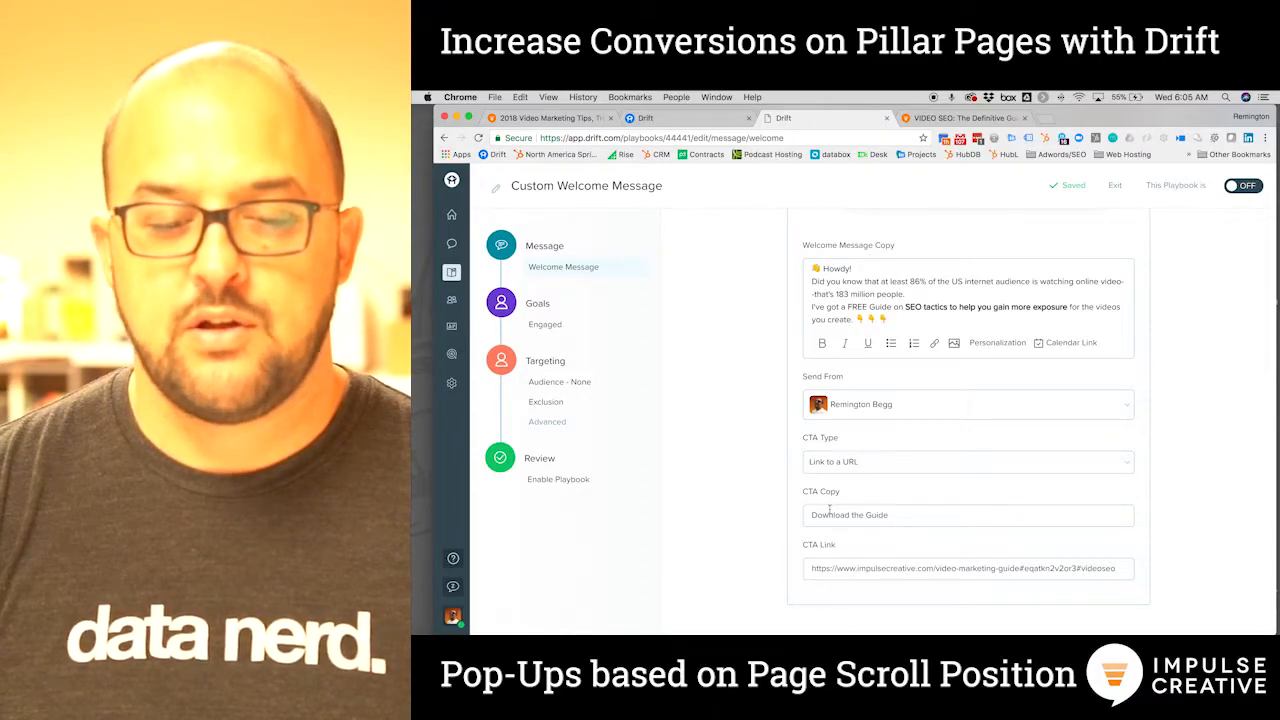
Select the #videoseo anchor in the 'Download the Guide' CTA link, then move to Targeting
left_click_drag(1116, 568, 1076, 568)
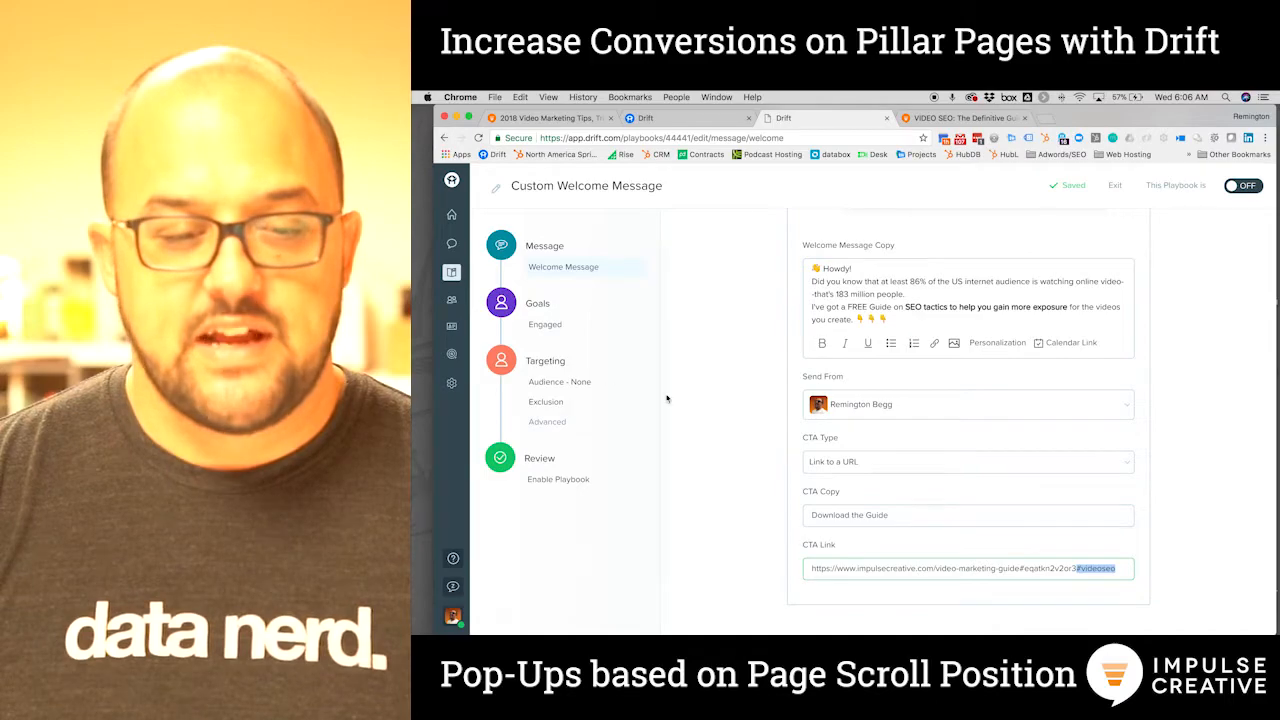
left_click(541, 386)
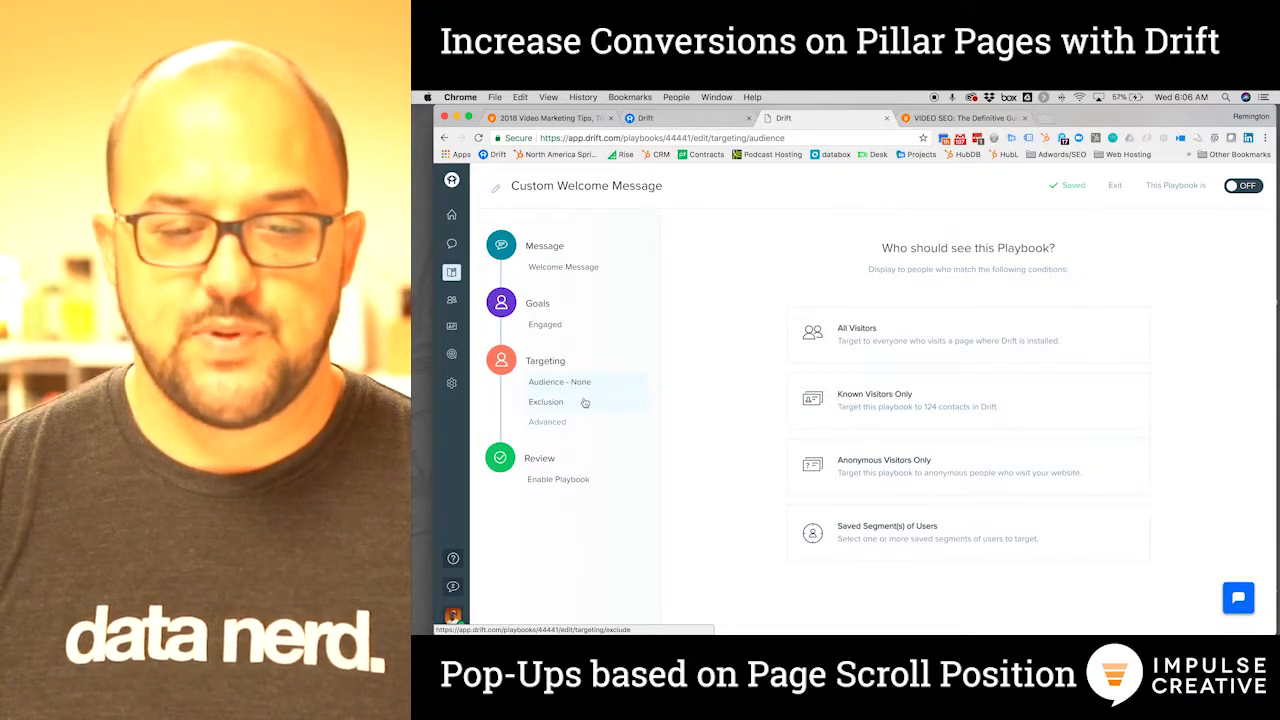
Set the playbook to display only when targeting conditions are met
left_click(887, 339)
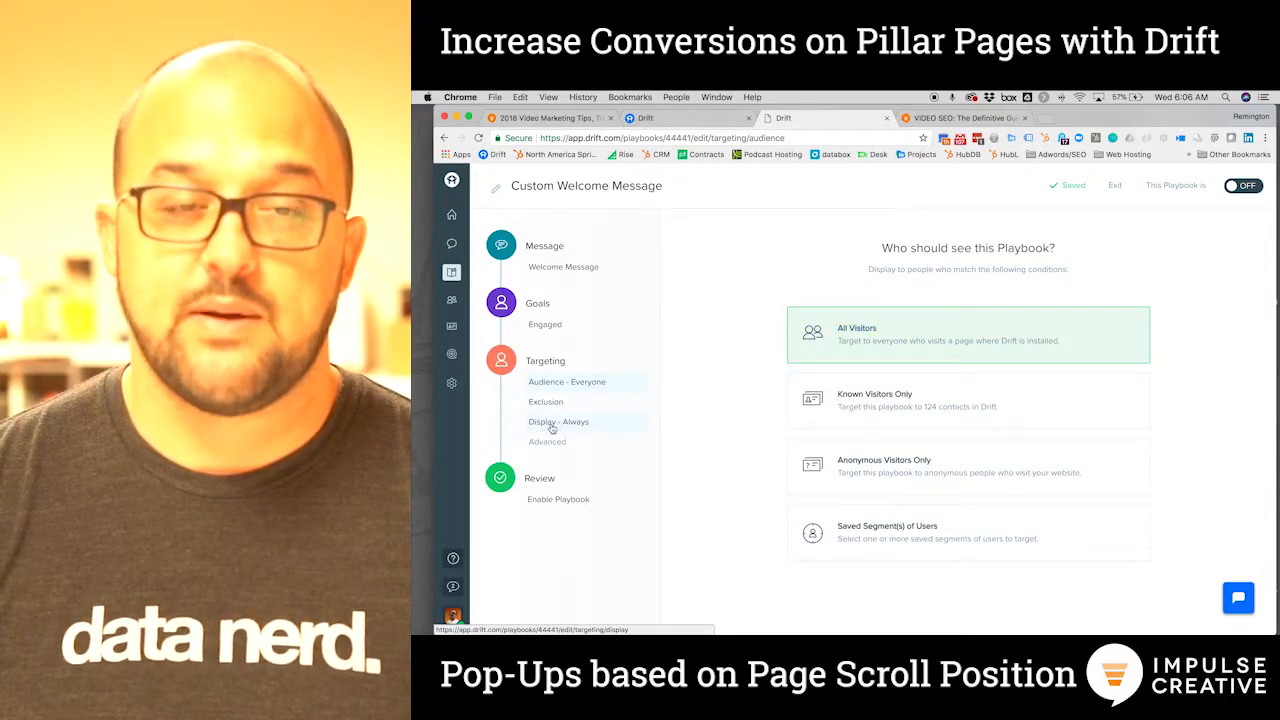
left_click(552, 423)
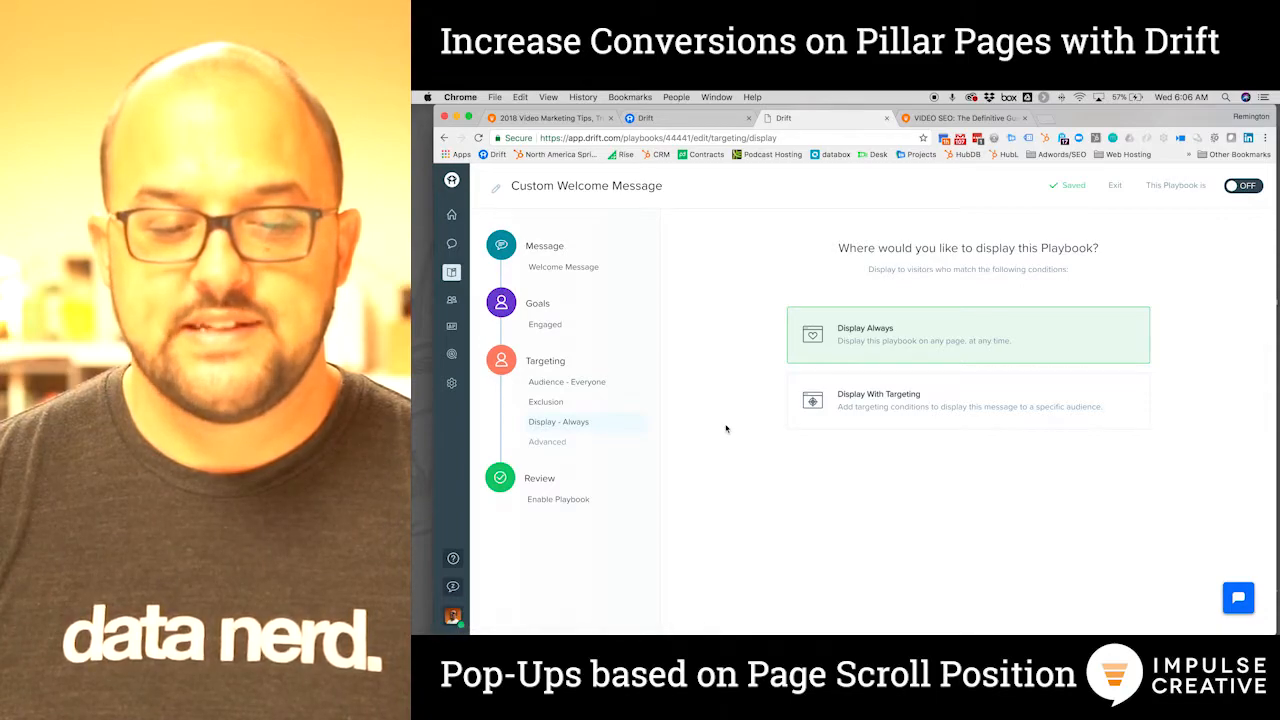
left_click(876, 405)
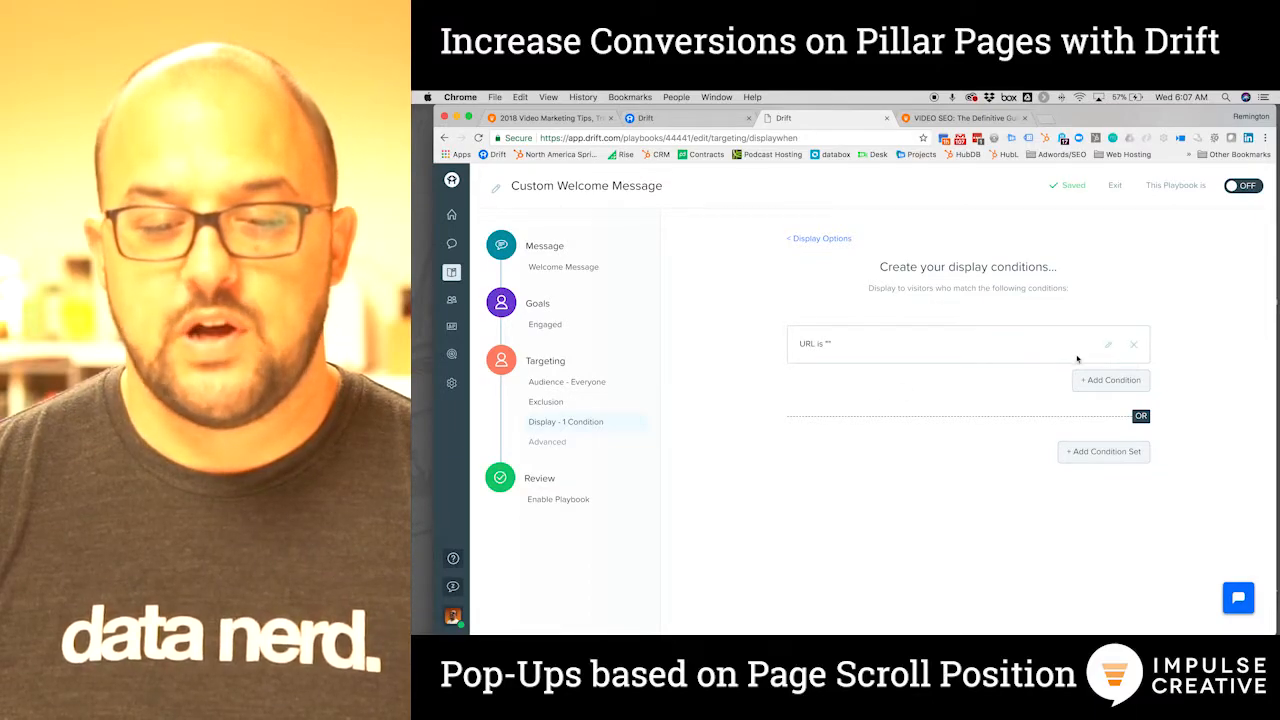
Paste the guide page's address as the URL condition value, trimmed to /video-marketing-guide
left_click(1108, 346)
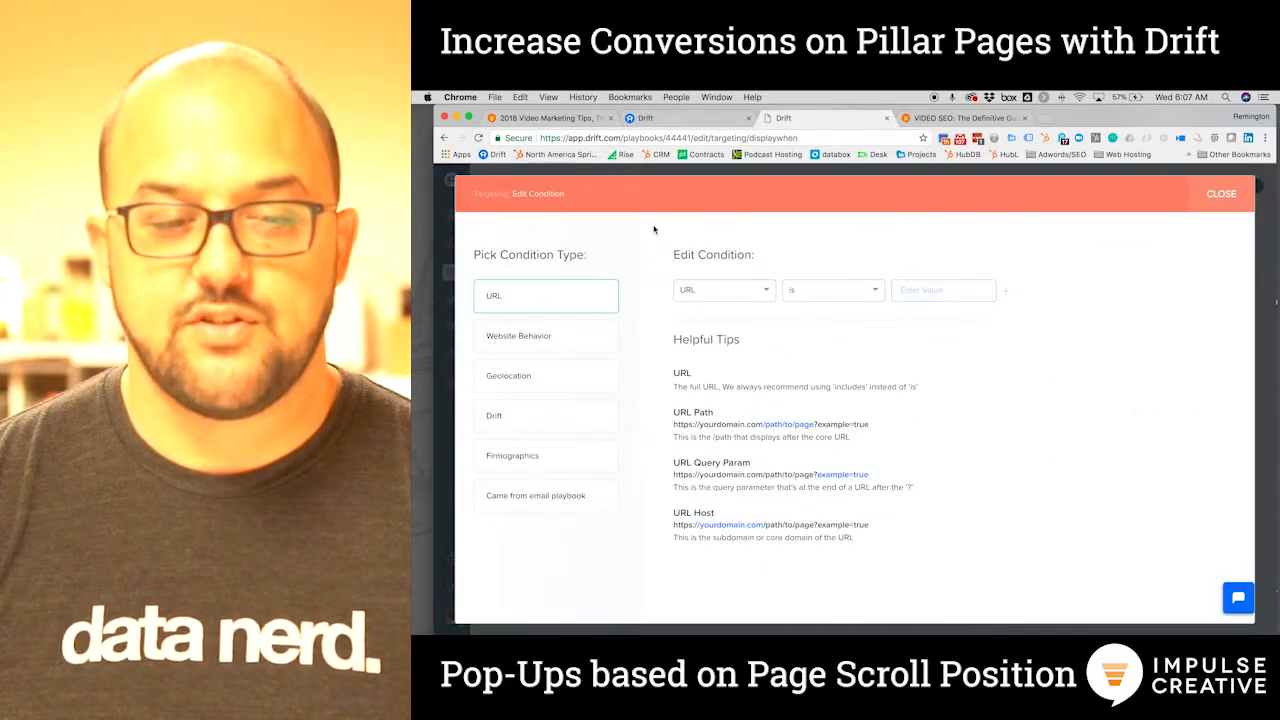
left_click(550, 122)
left_click_drag(762, 140, 528, 140)
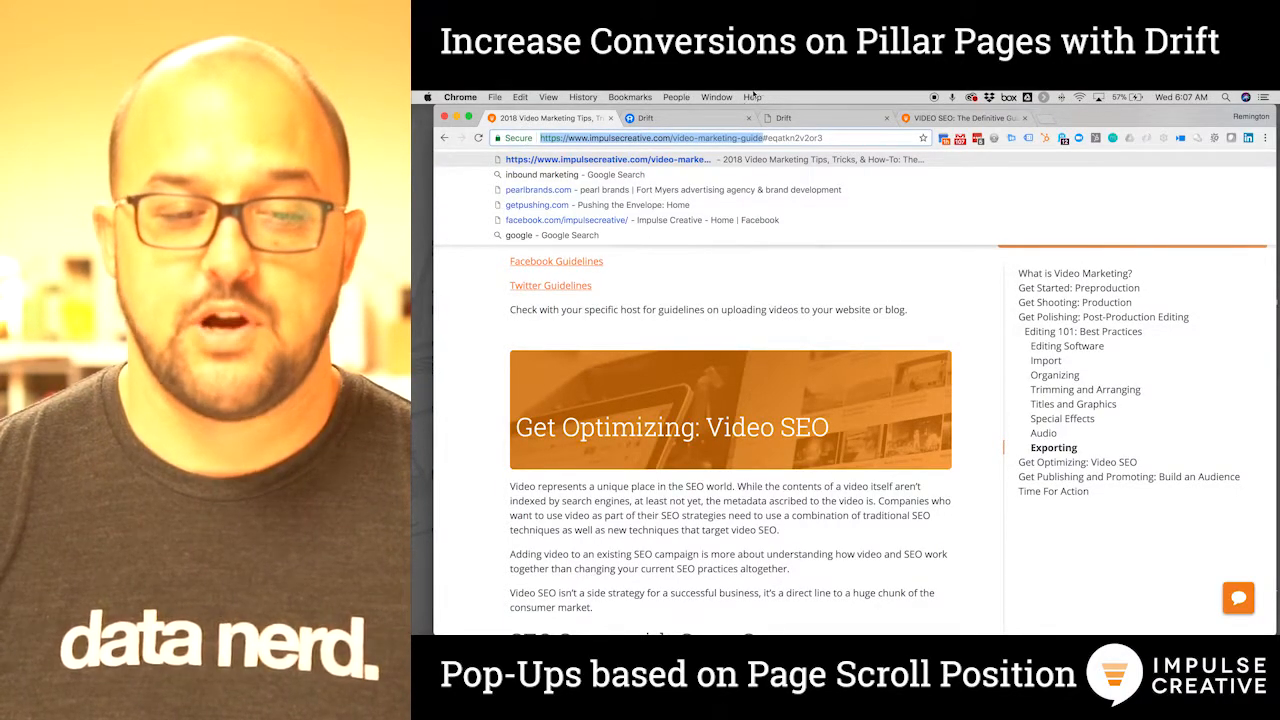
left_click(790, 118)
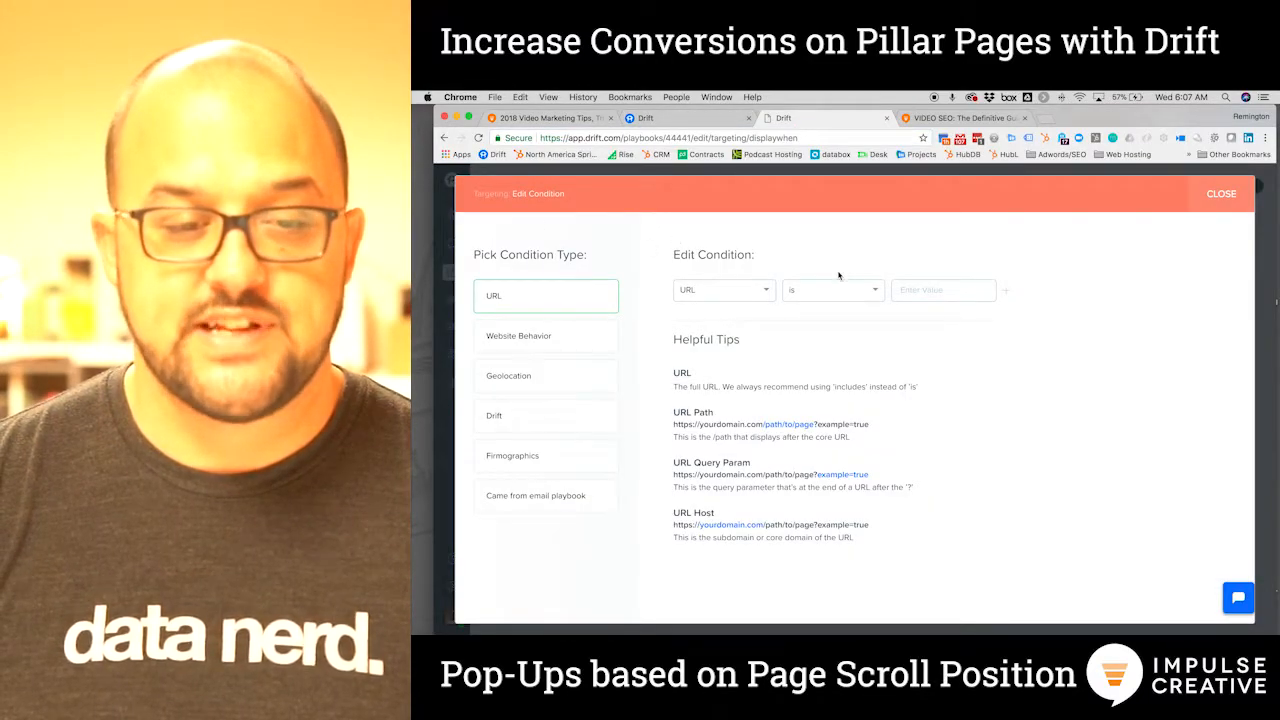
left_click(913, 288)
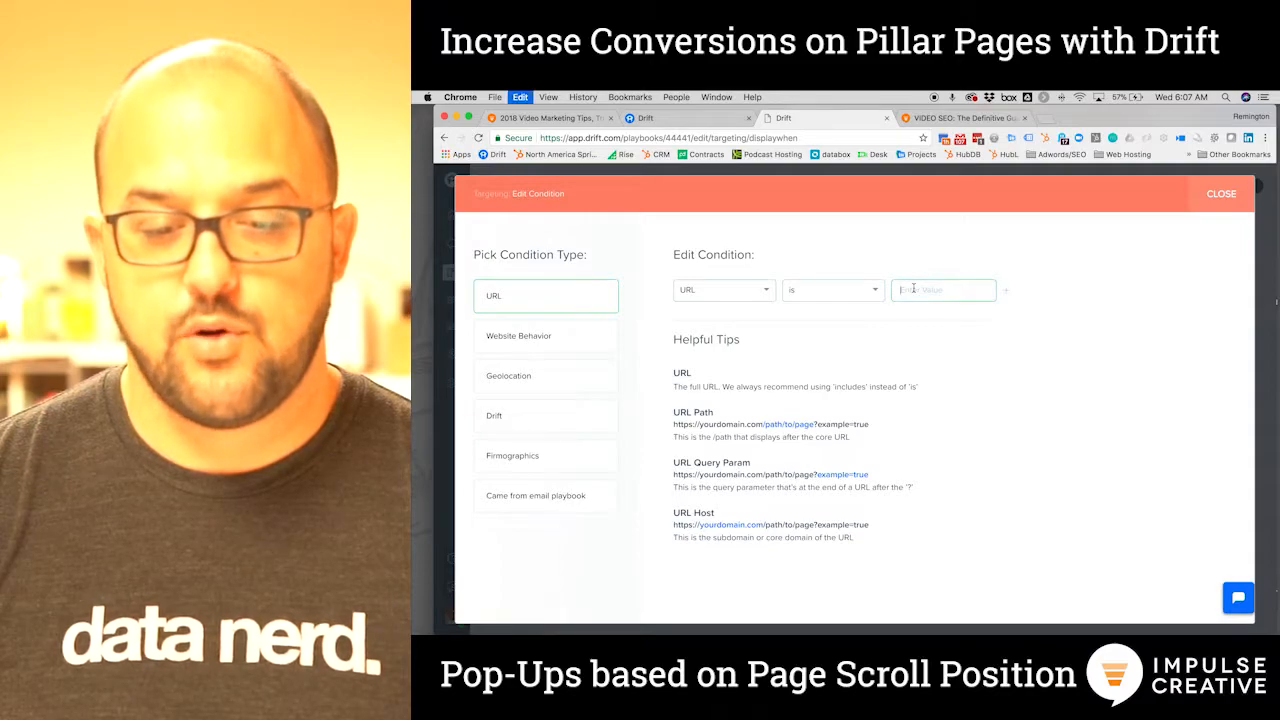
type("/video-marketing-guide")
left_click_drag(901, 290, 860, 291)
key("BackSpace")
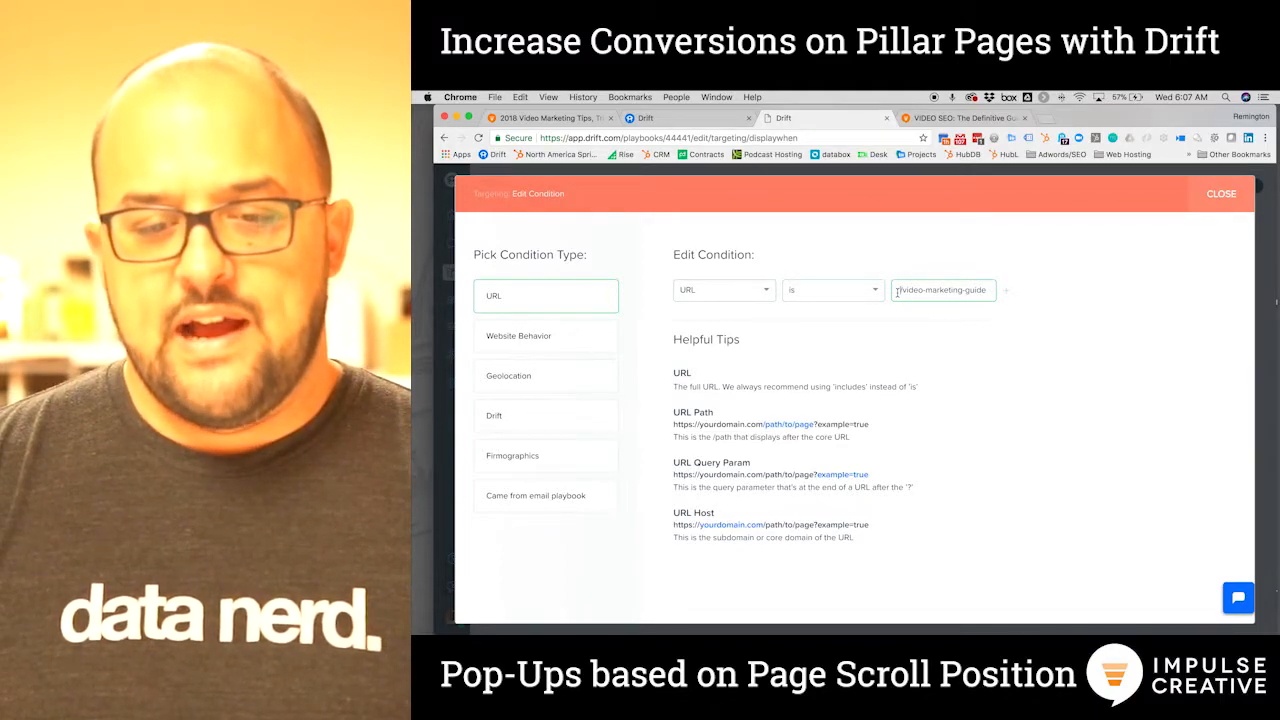
Make the condition URL Path includes /video-marketing-guide and save it
left_click(735, 290)
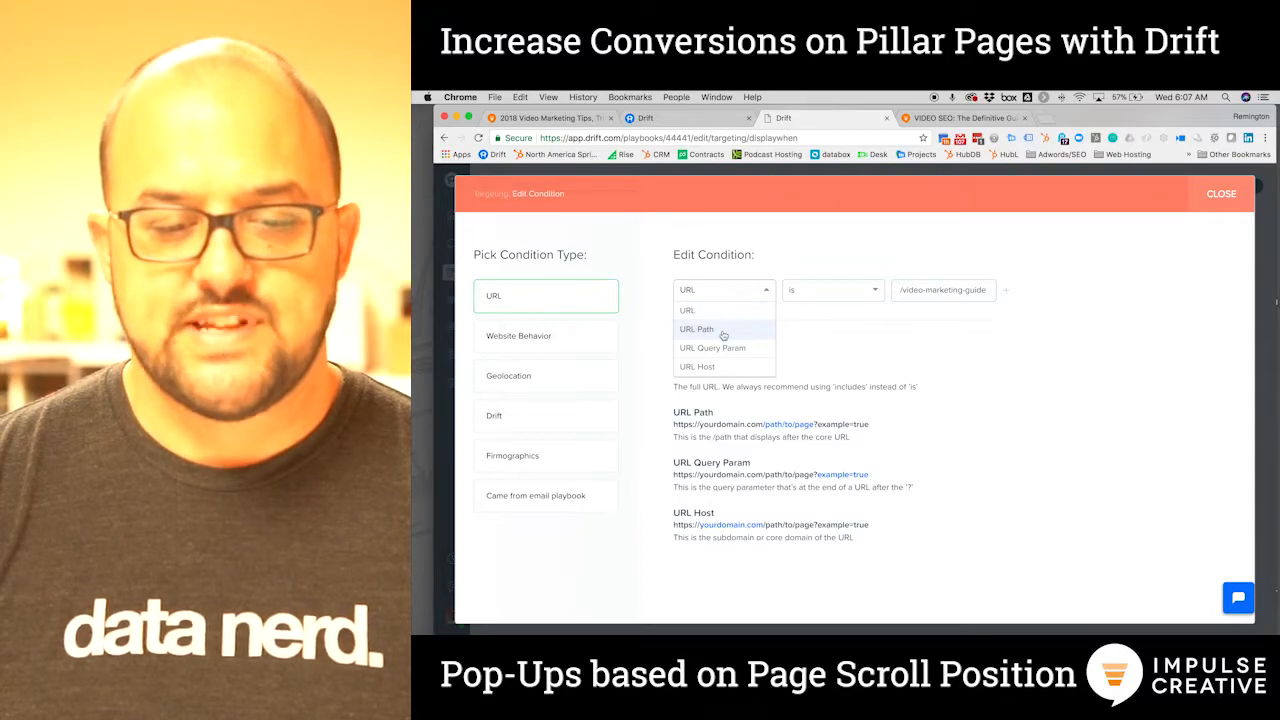
left_click(714, 331)
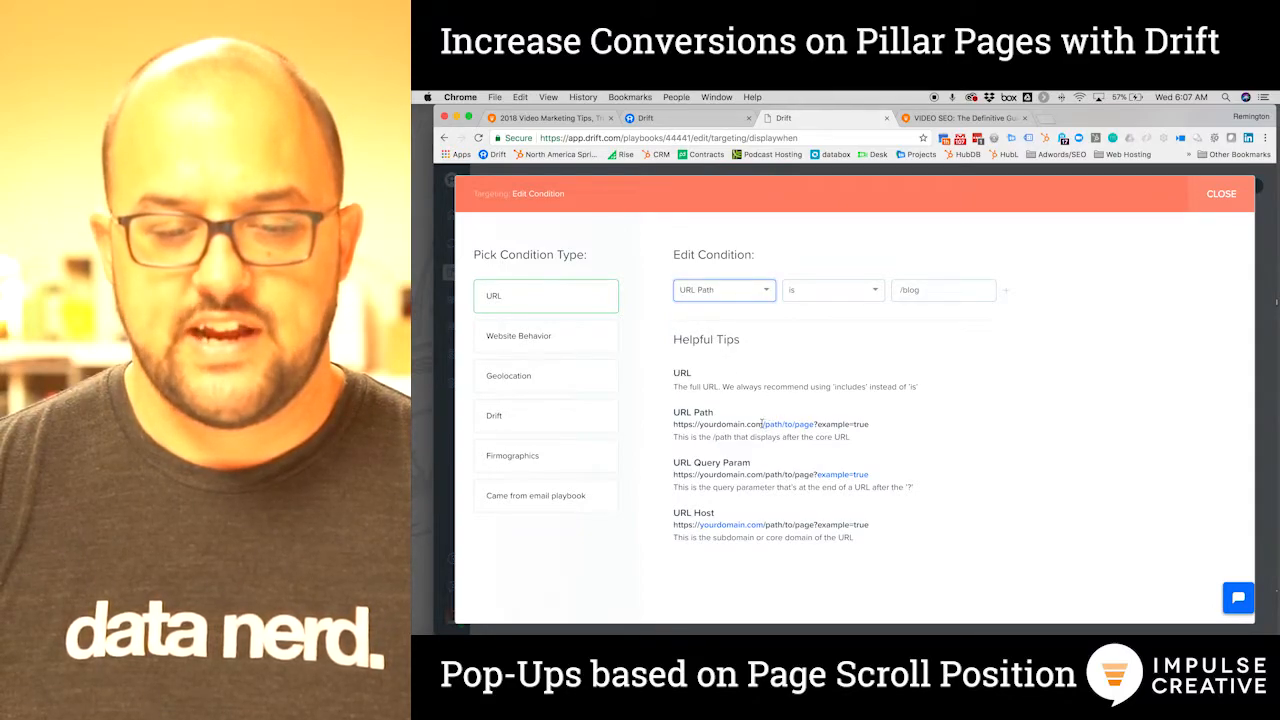
left_click(853, 292)
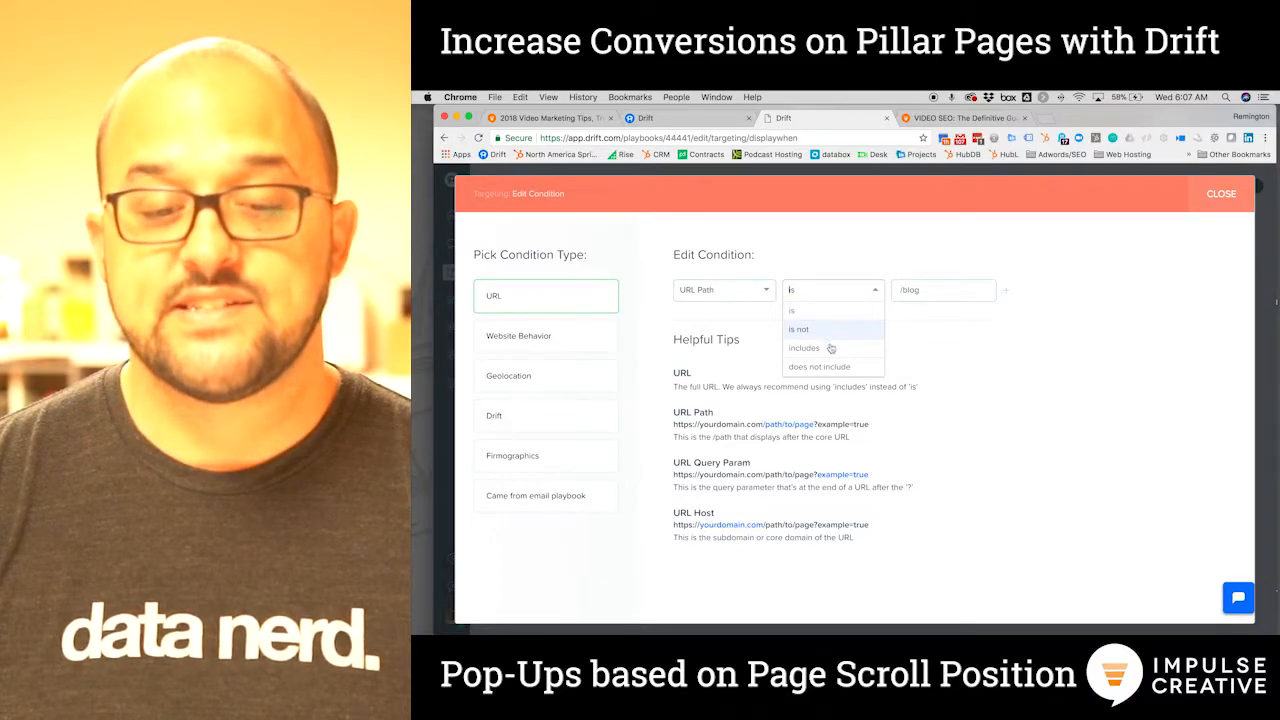
left_click(806, 348)
left_click(870, 292)
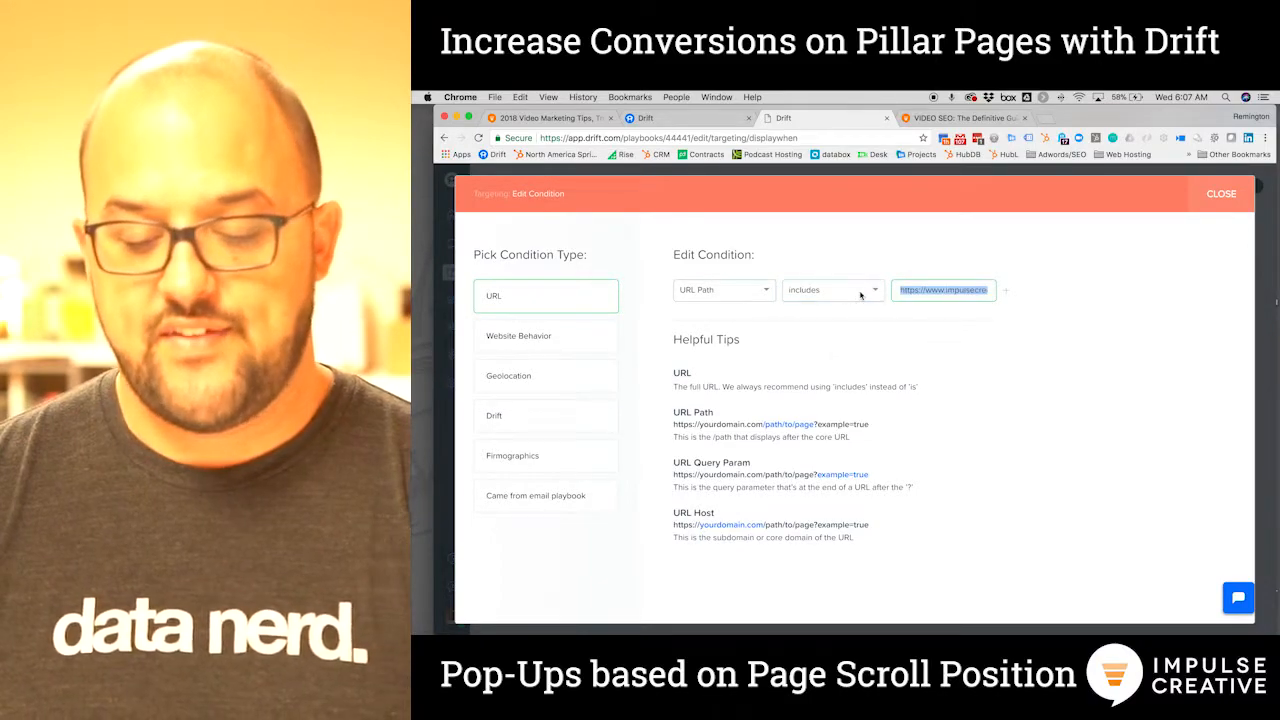
key("BackSpace")
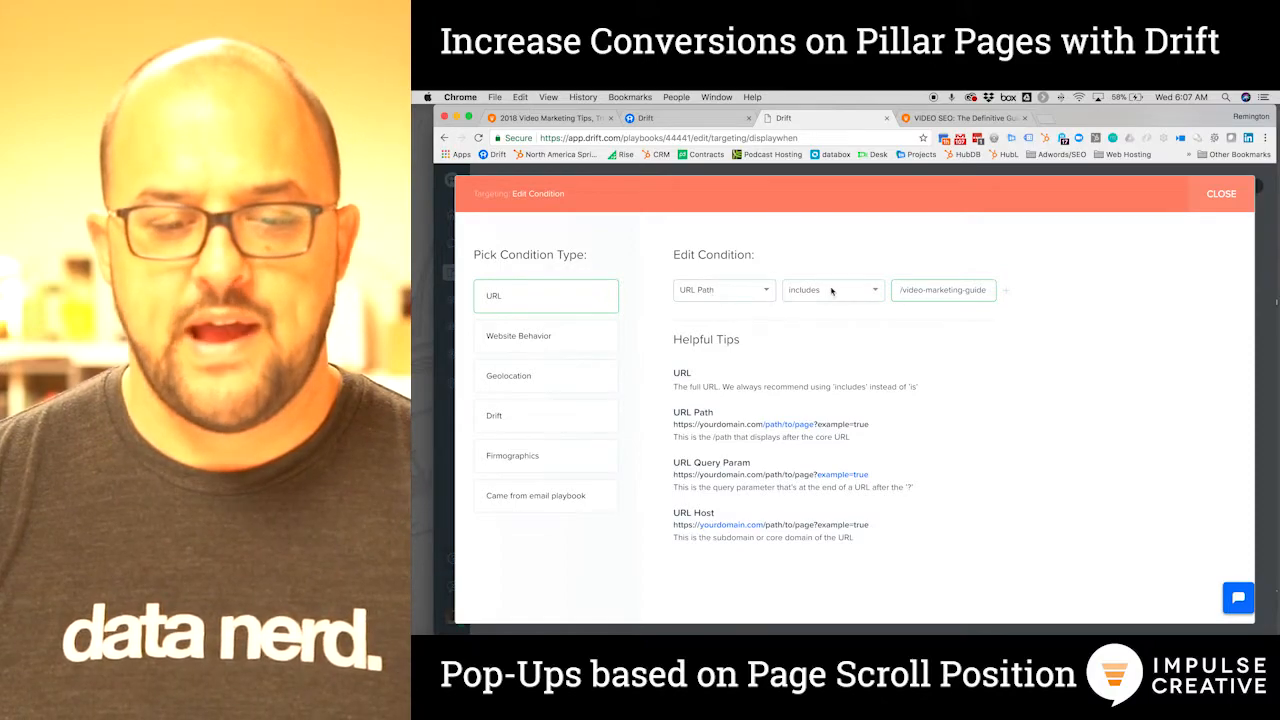
left_click(1220, 195)
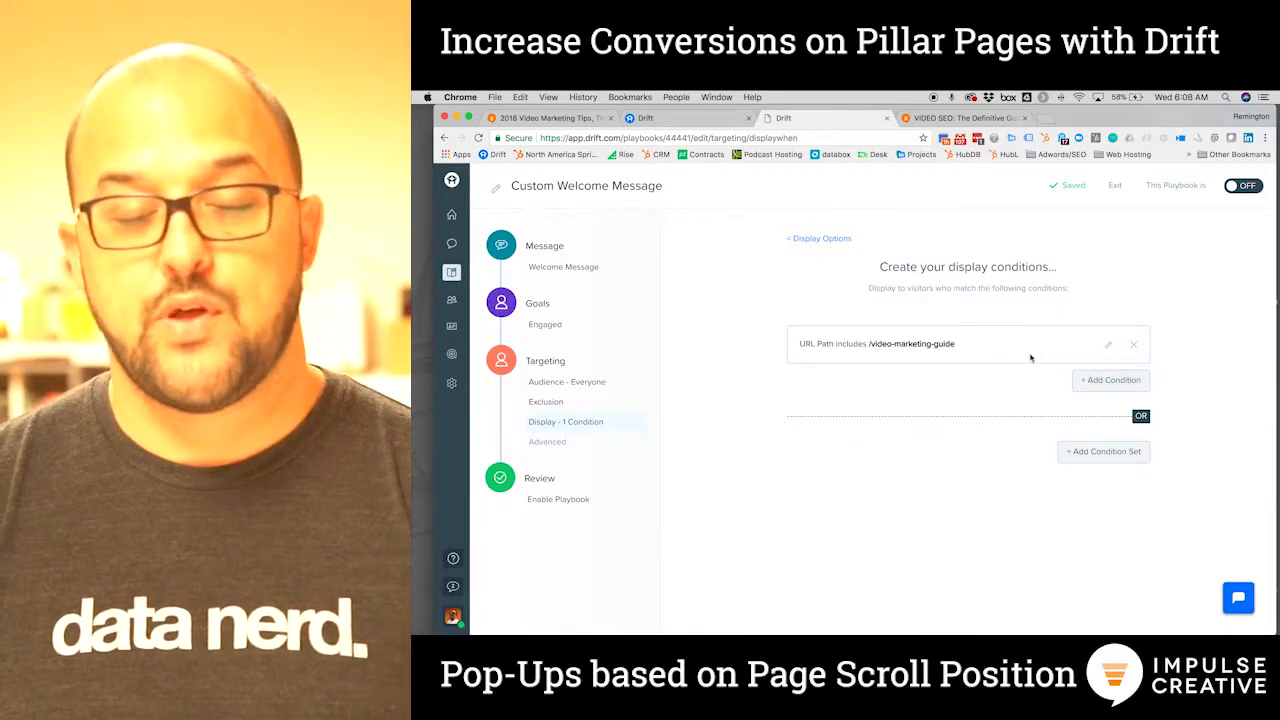
Add a Website Behavior condition: Scroll Percentage greater than 60, replacing the default 70
left_click(1092, 381)
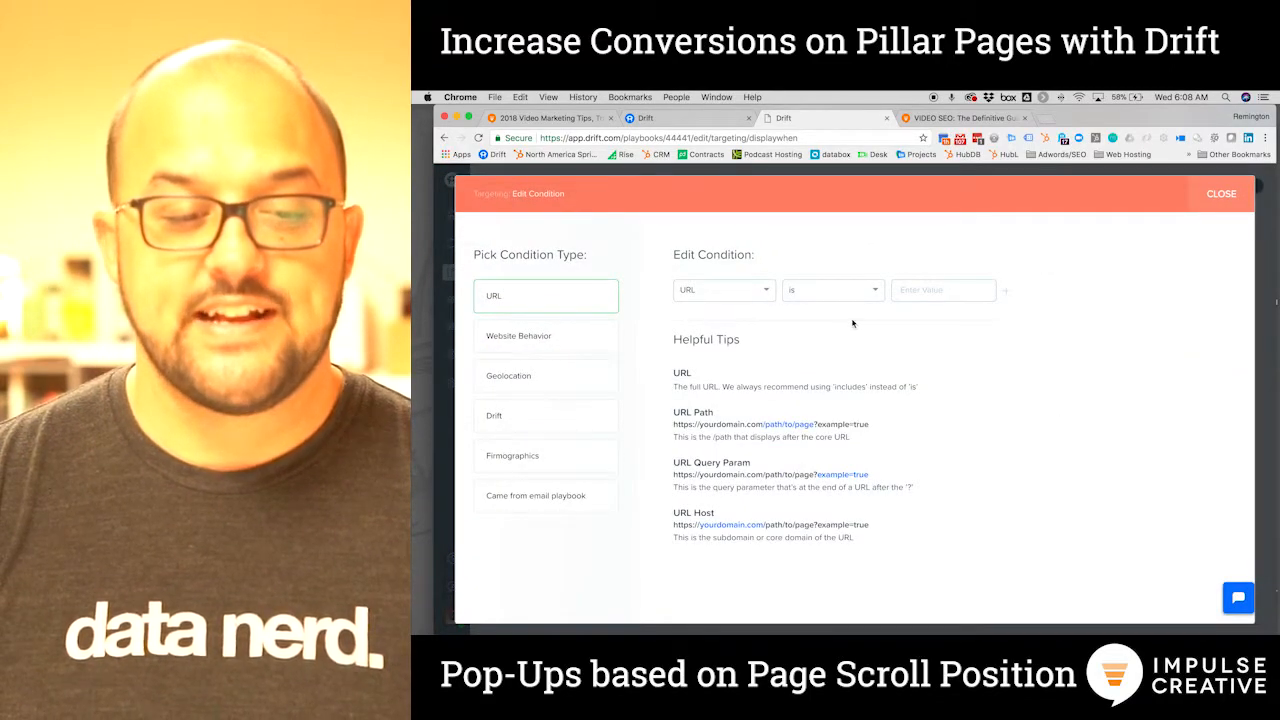
left_click(526, 338)
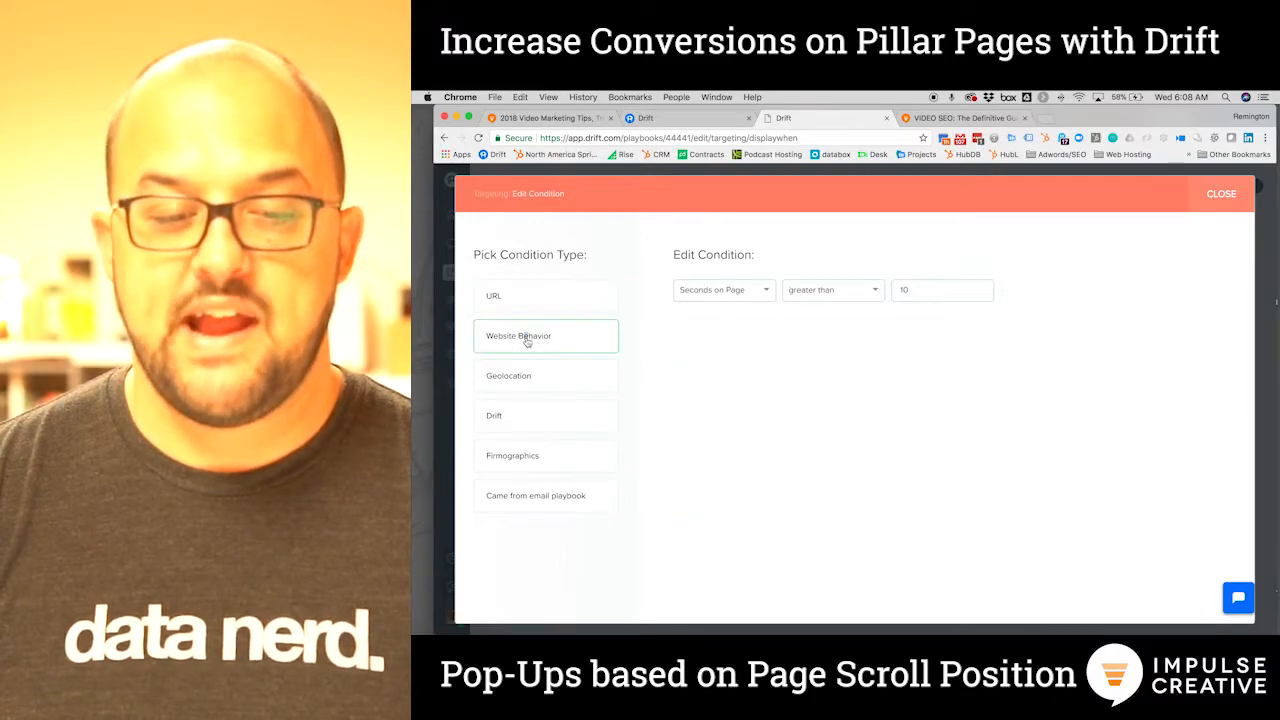
left_click(752, 289)
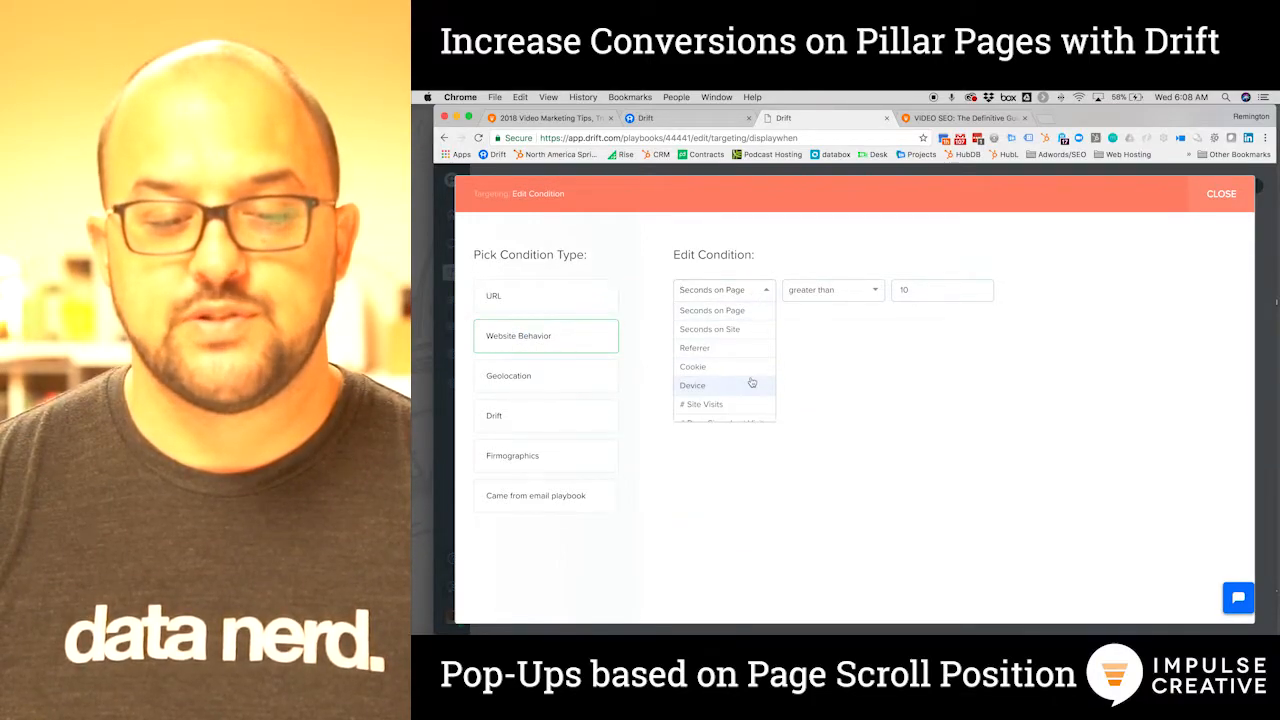
scroll(748, 380, "down", 2)
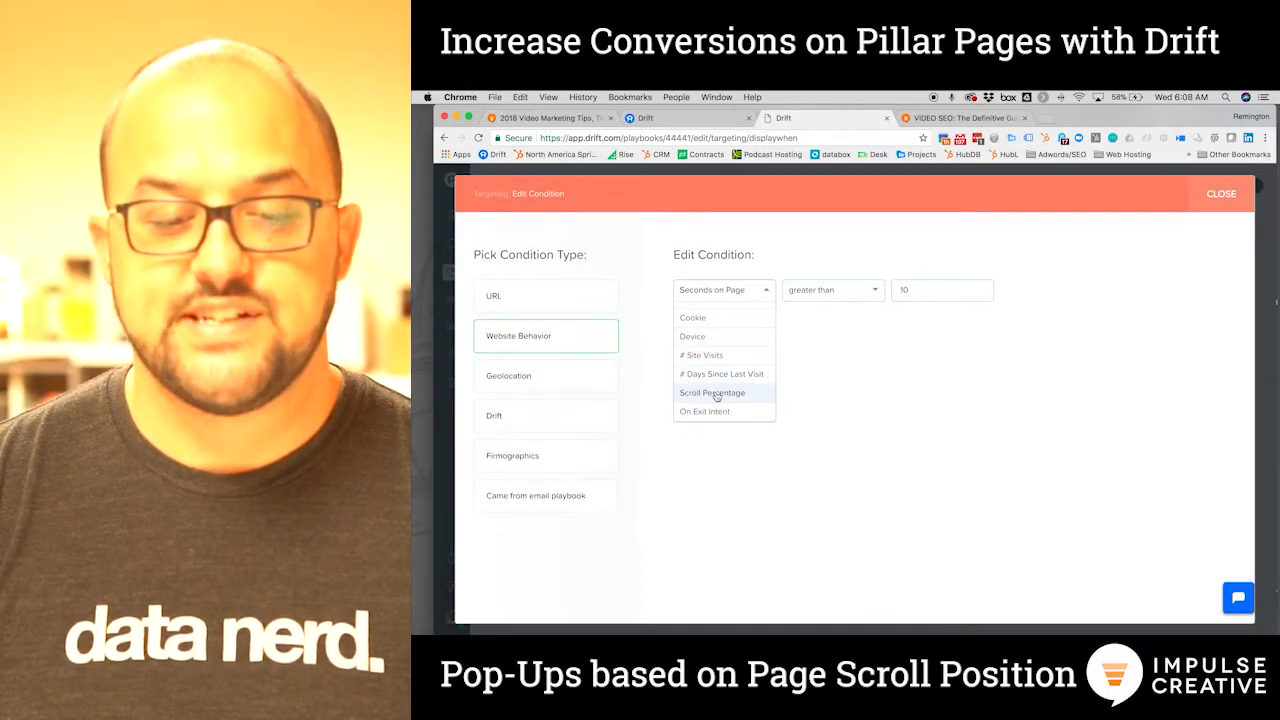
left_click(716, 394)
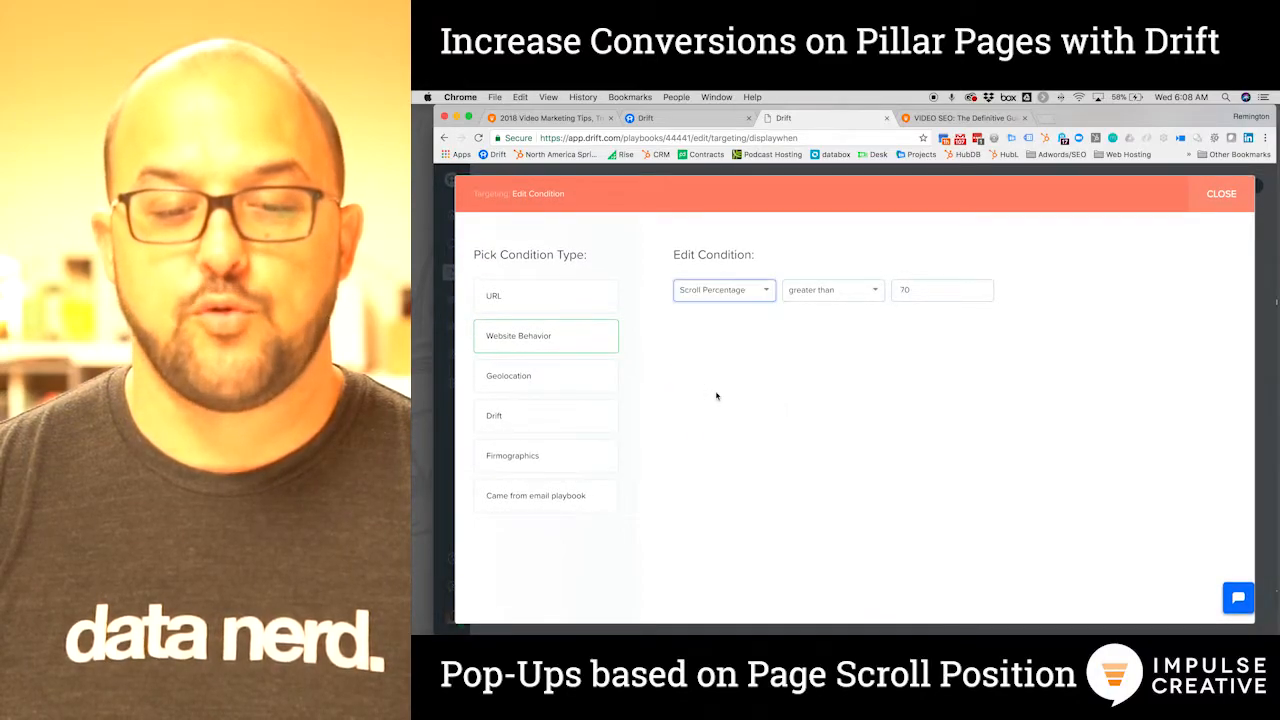
left_click(843, 292)
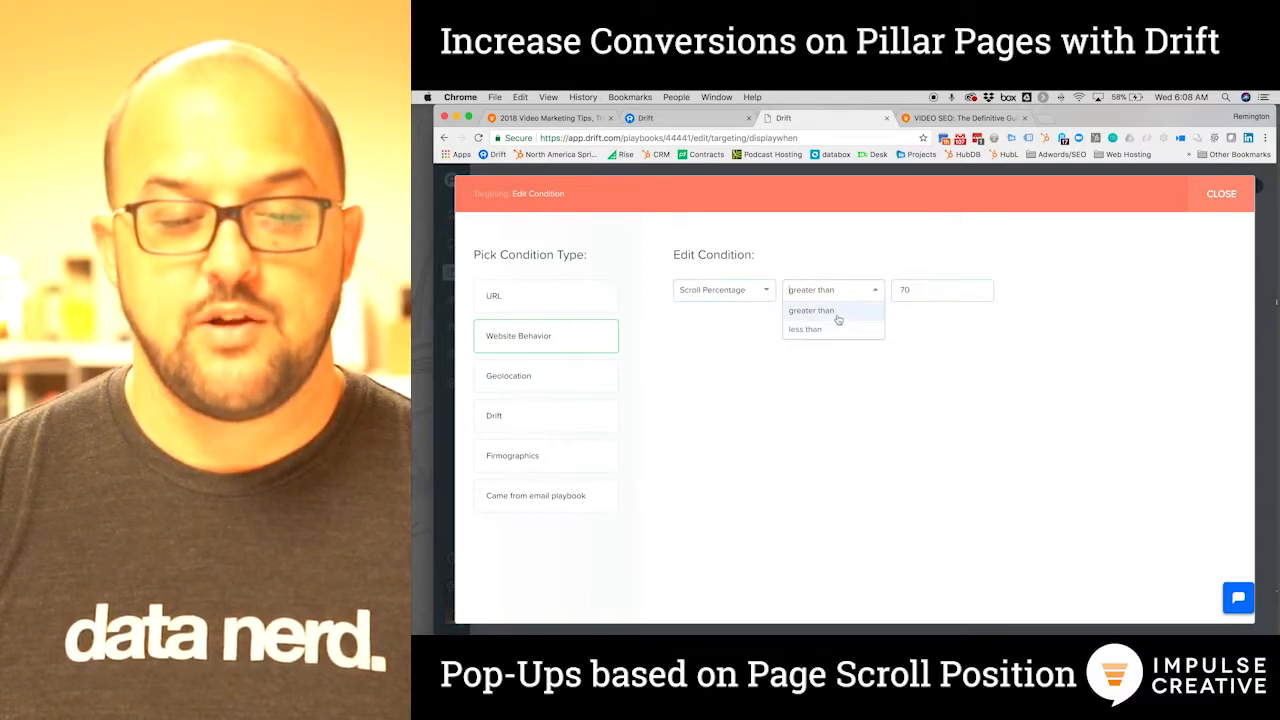
left_click(838, 318)
double_click(903, 290)
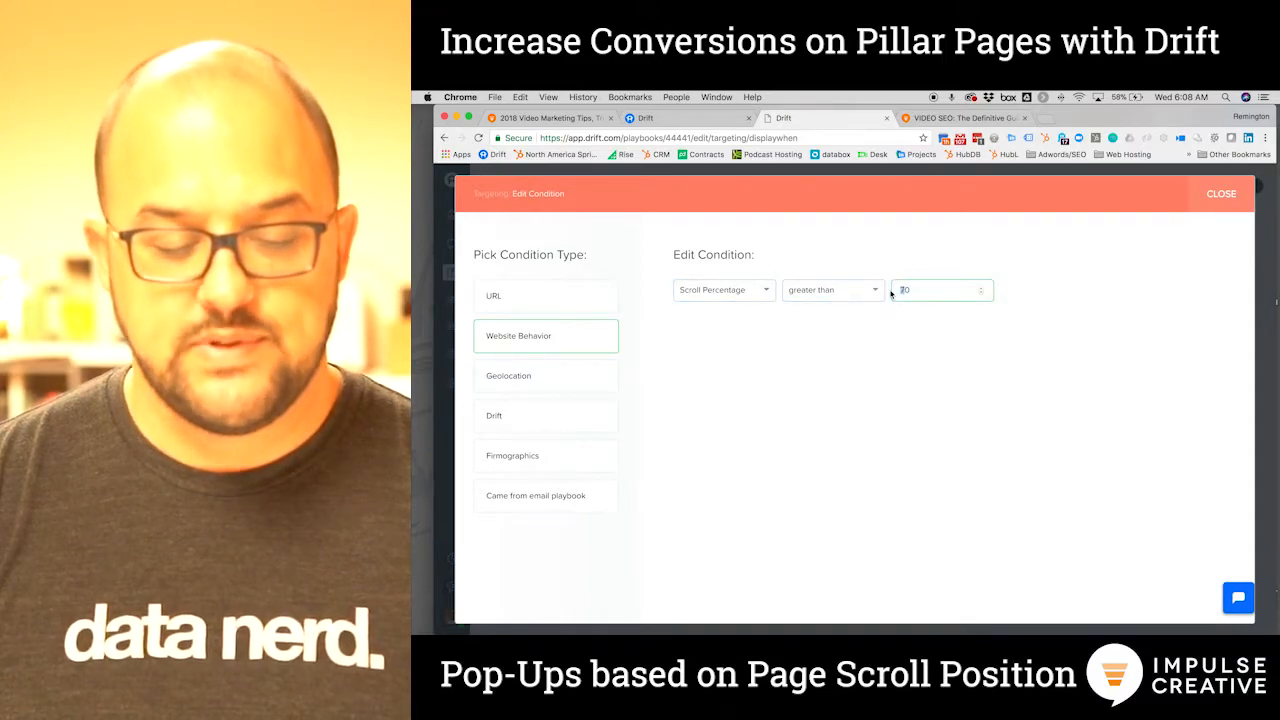
type("60")
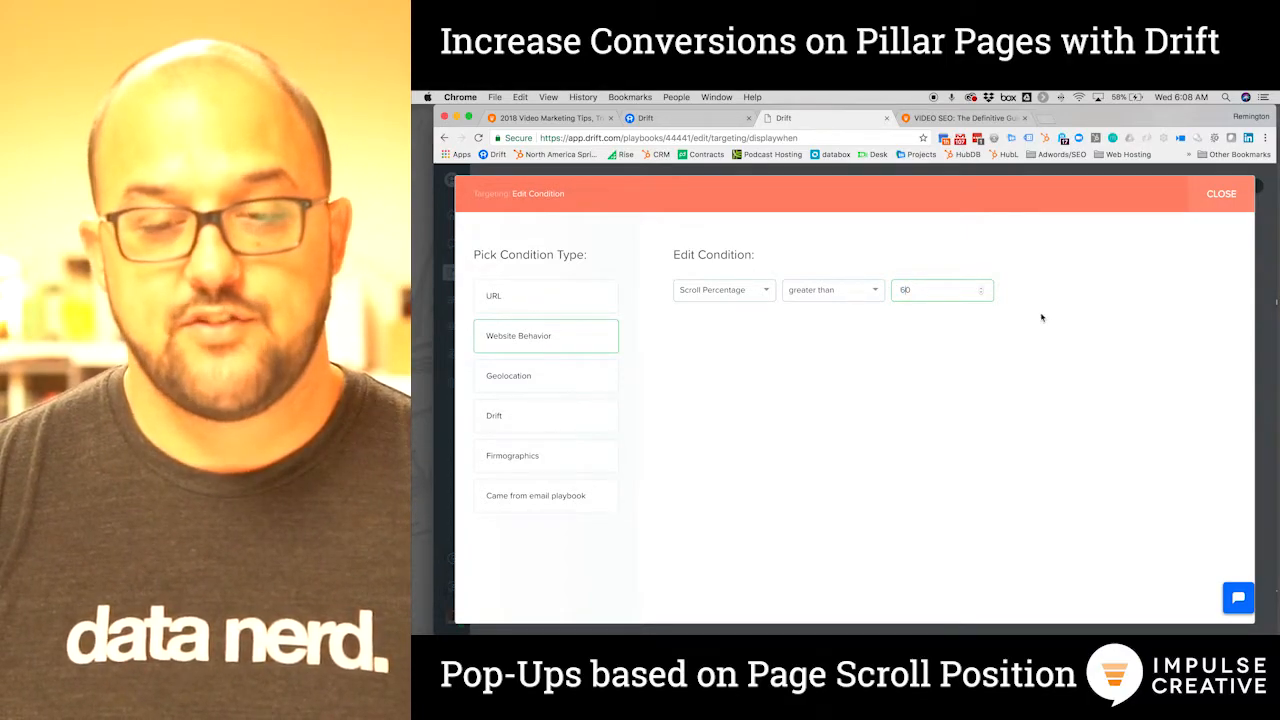
left_click(1220, 196)
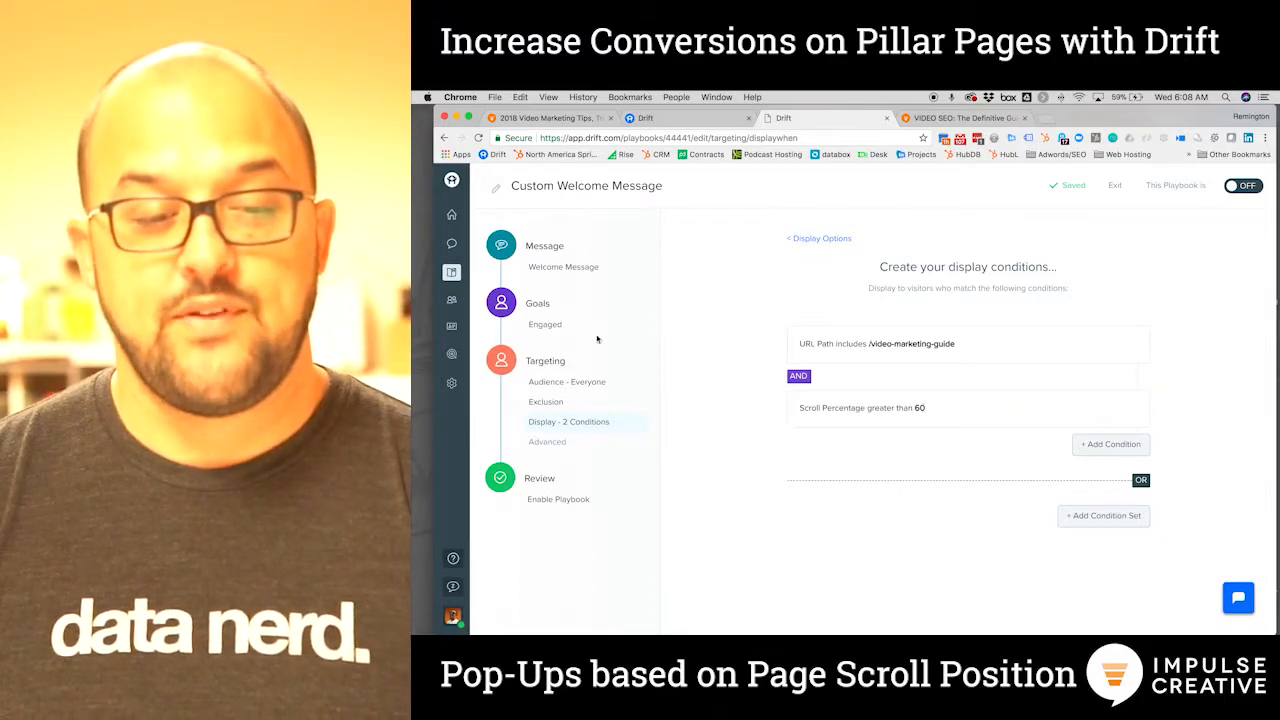
Review the welcome message and Engaged goal, turn the playbook ON, then copy the guide's URL
left_click(563, 267)
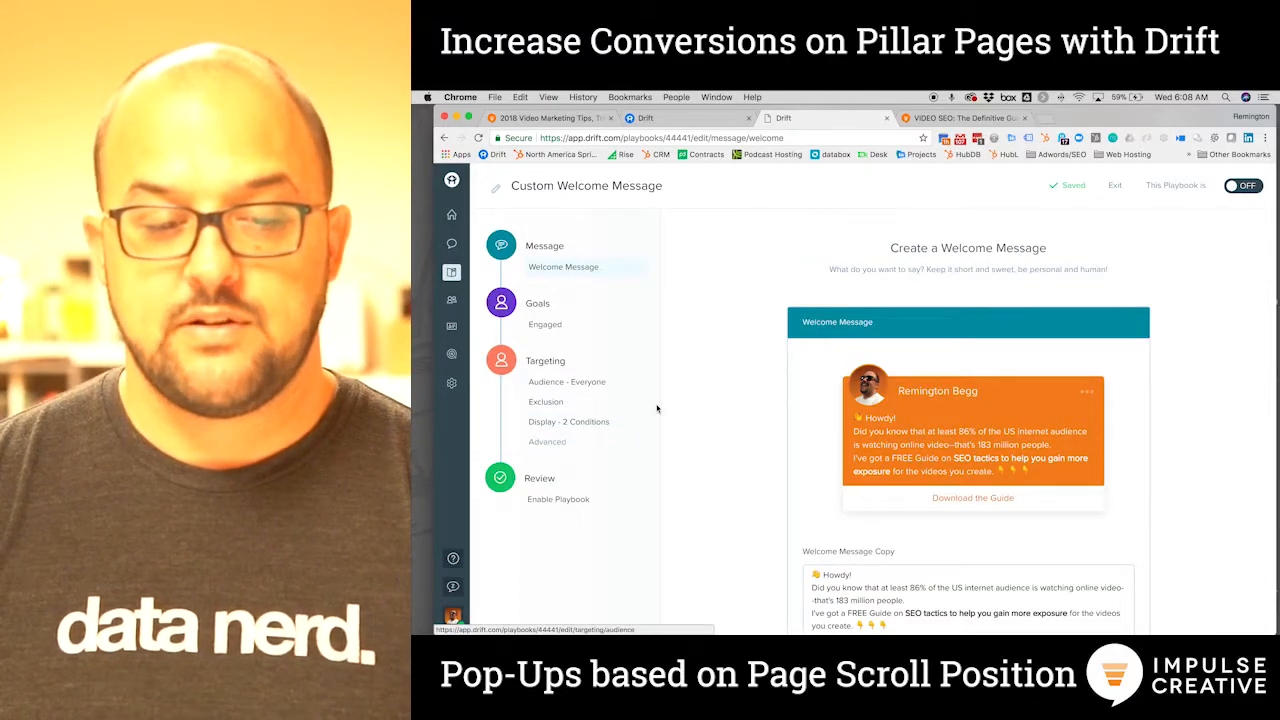
left_click(545, 324)
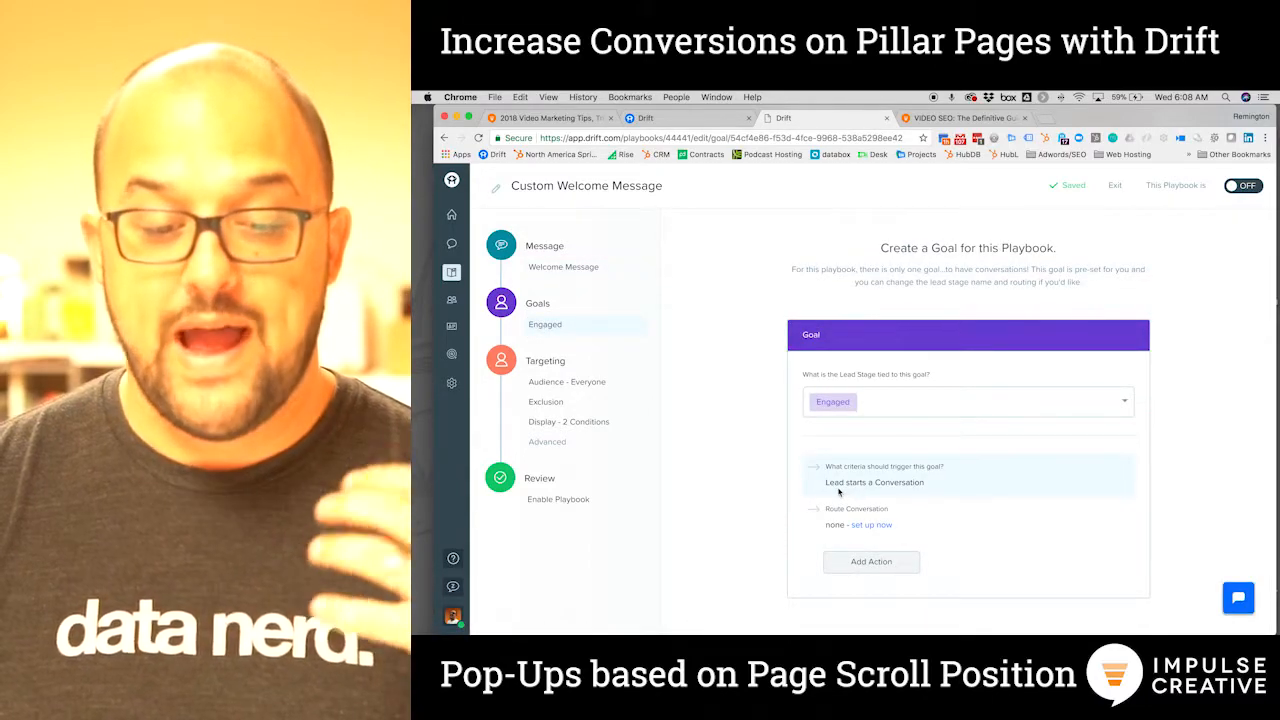
left_click(543, 507)
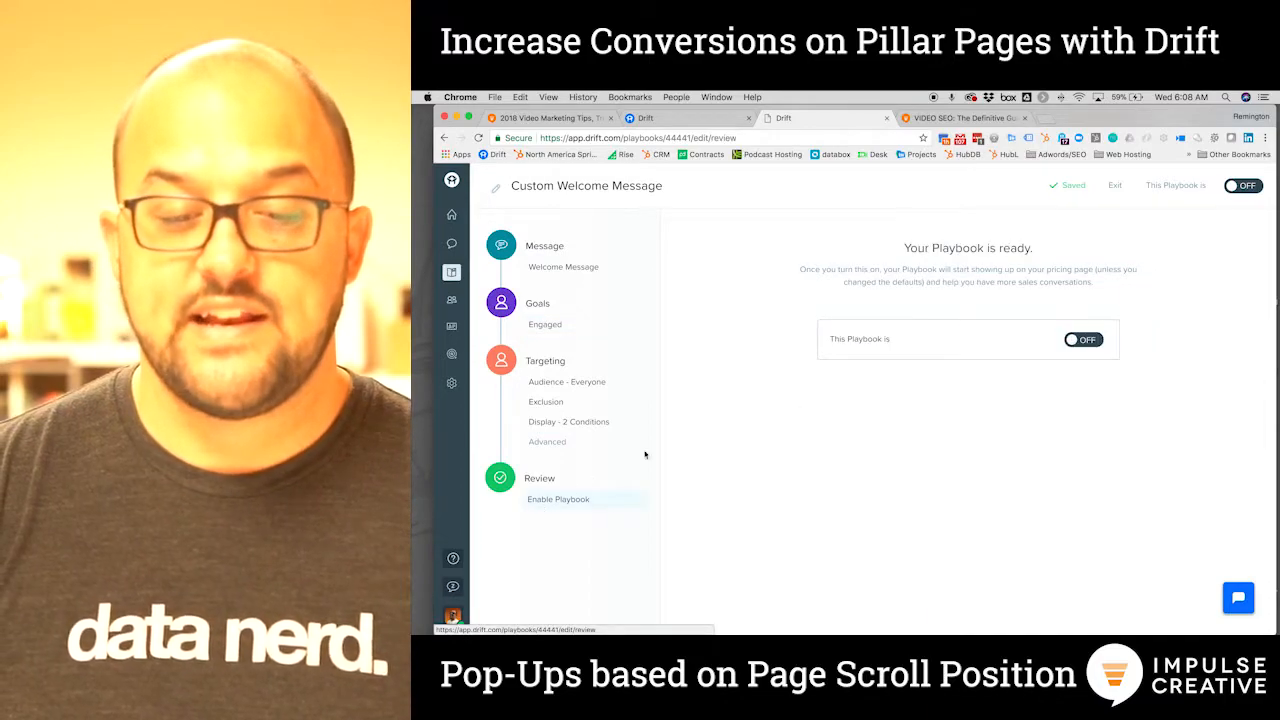
left_click(1071, 341)
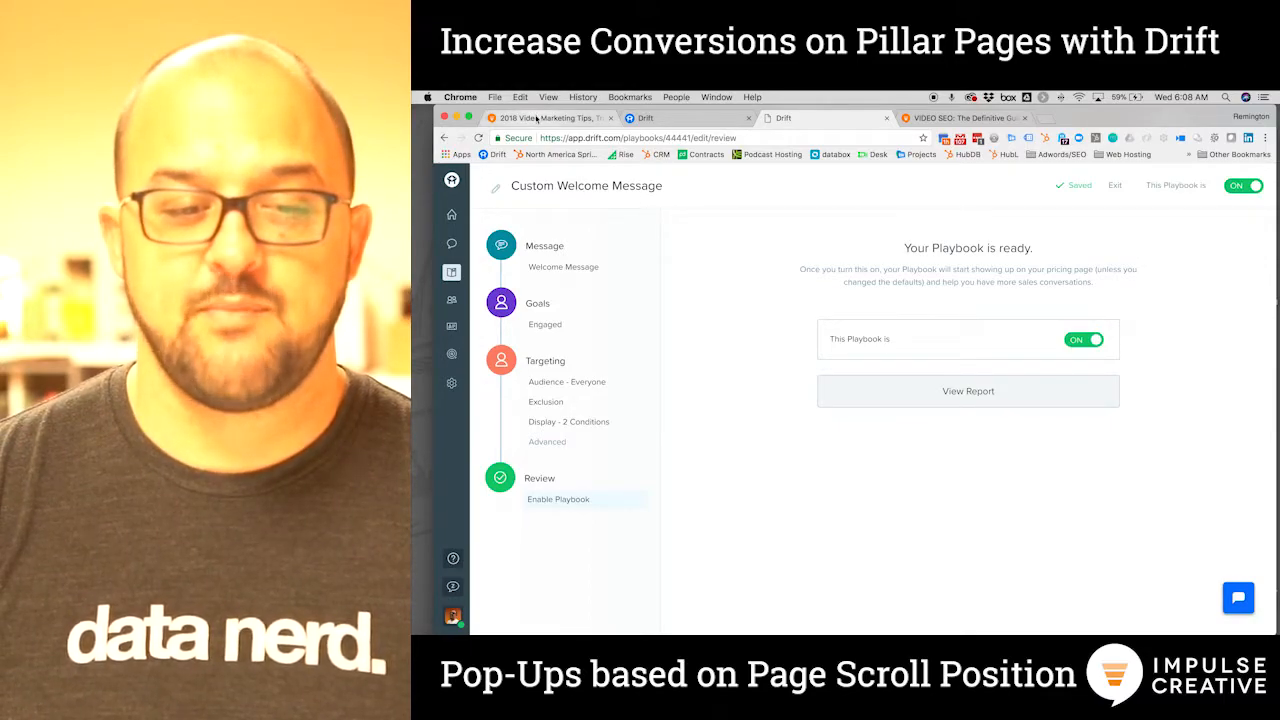
left_click(537, 118)
left_click(771, 139)
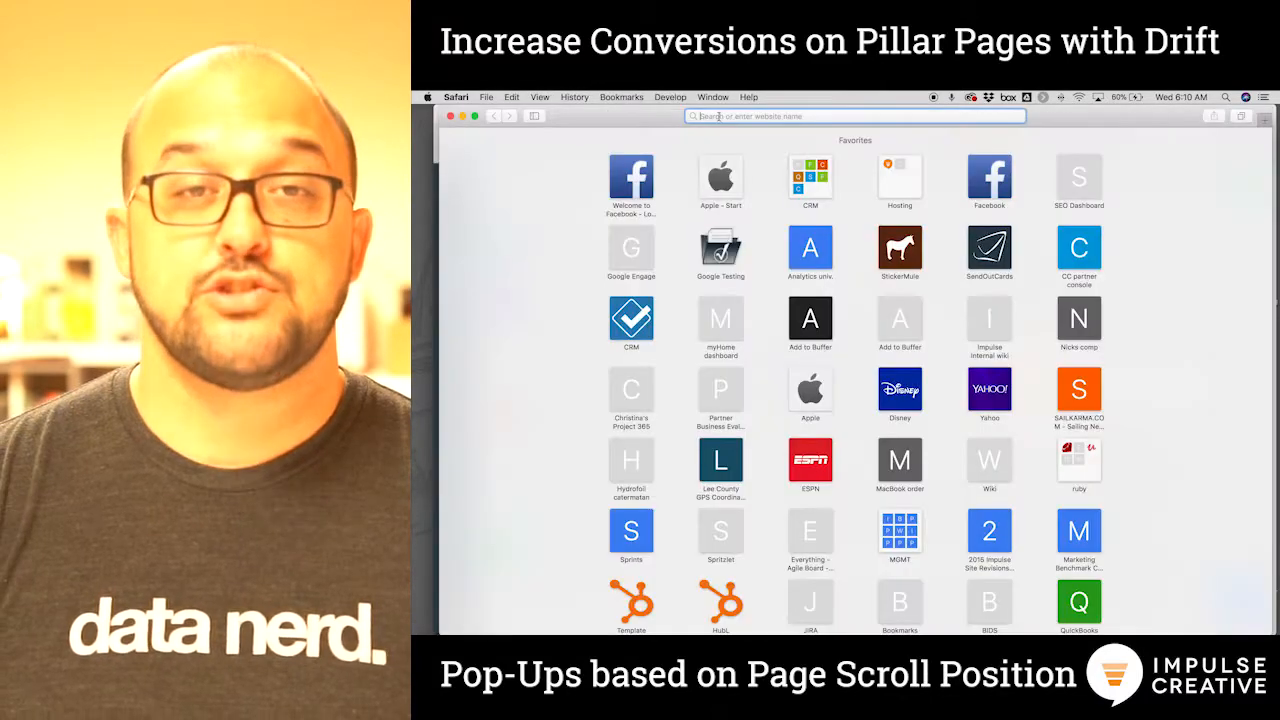
Load the guide URL in Safari and scroll until the 'Need some Help with Video Marketing' pop-up appears
type("https://www.impulsecreative.com/video-marketing-guide")
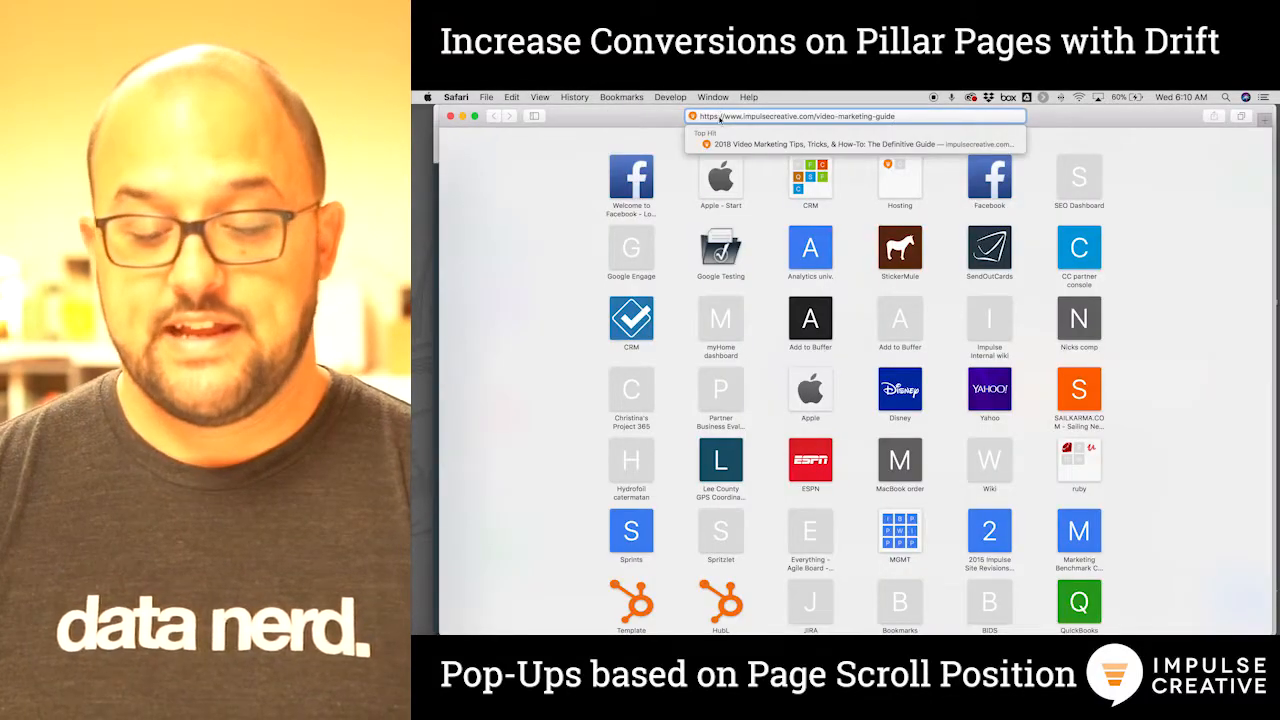
key("Return")
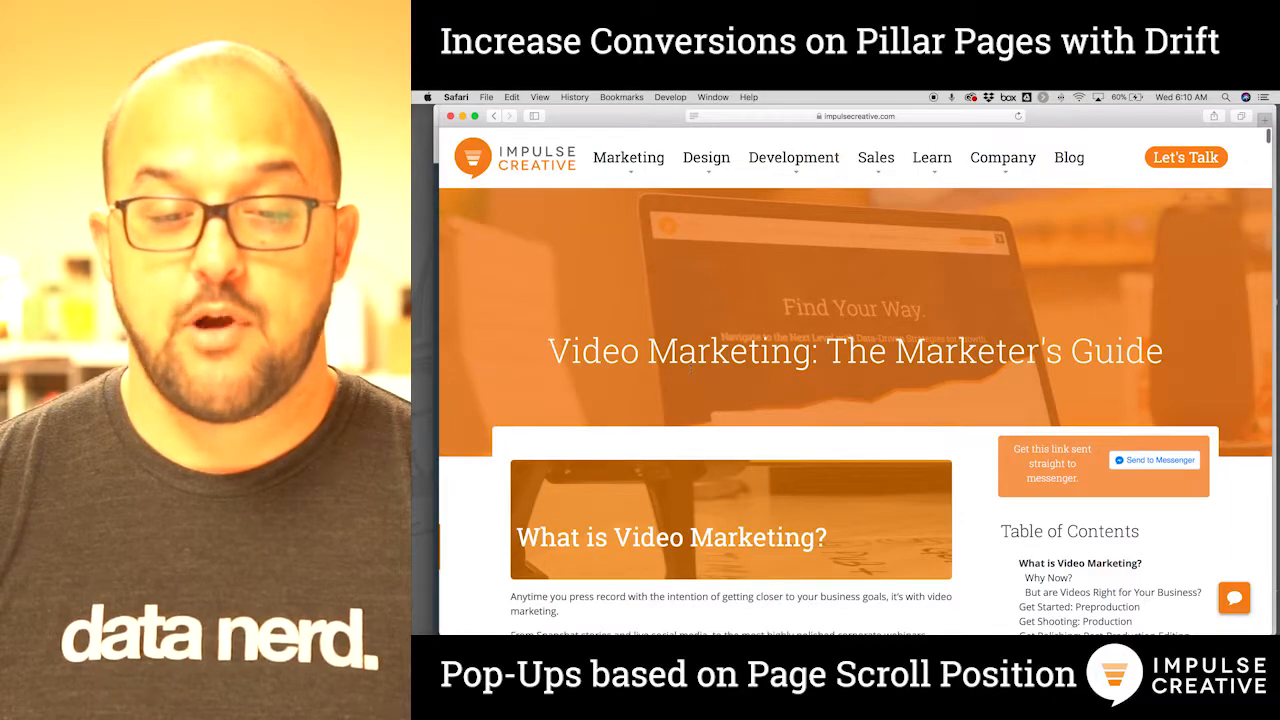
scroll(690, 368, "down", 10)
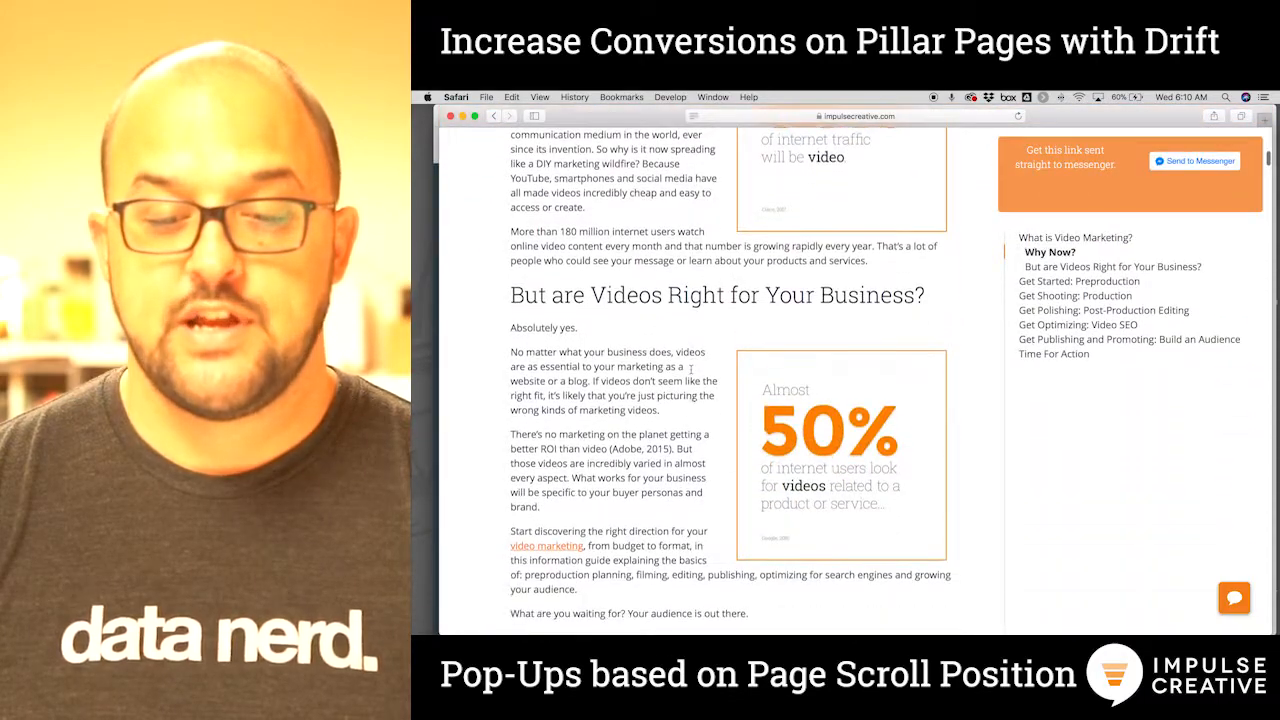
scroll(690, 368, "down", 20)
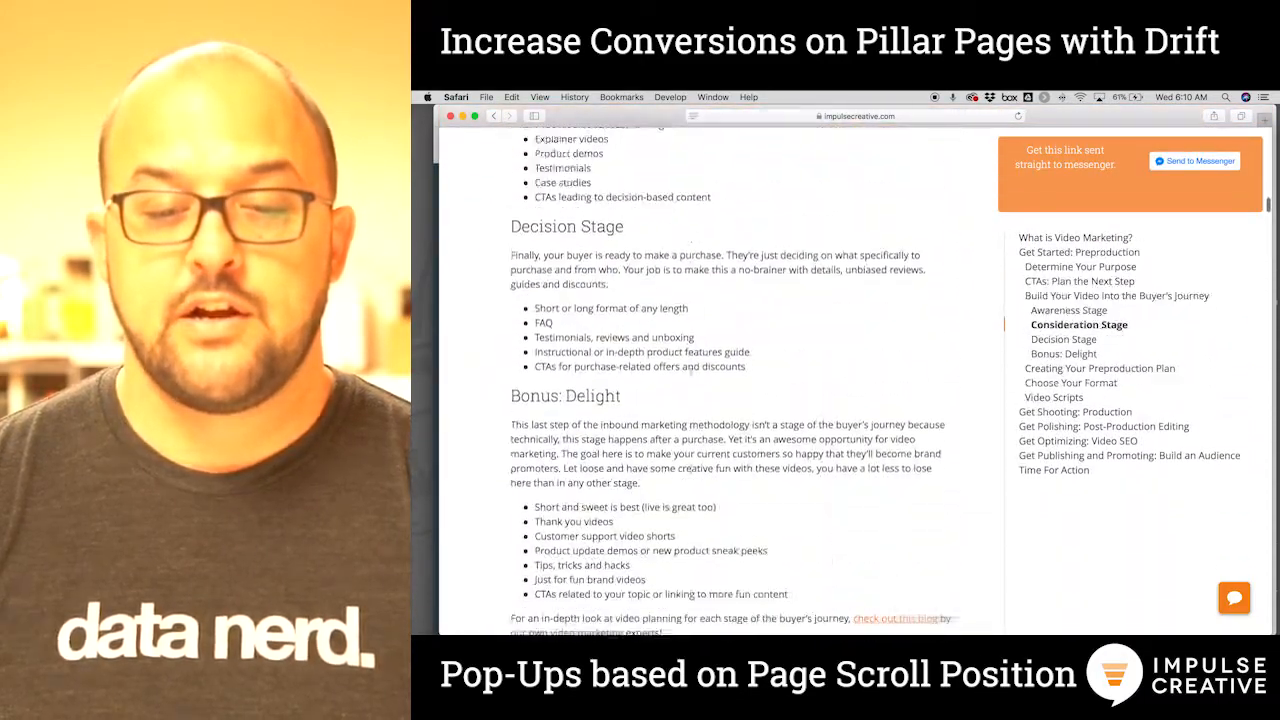
scroll(690, 345, "down", 20)
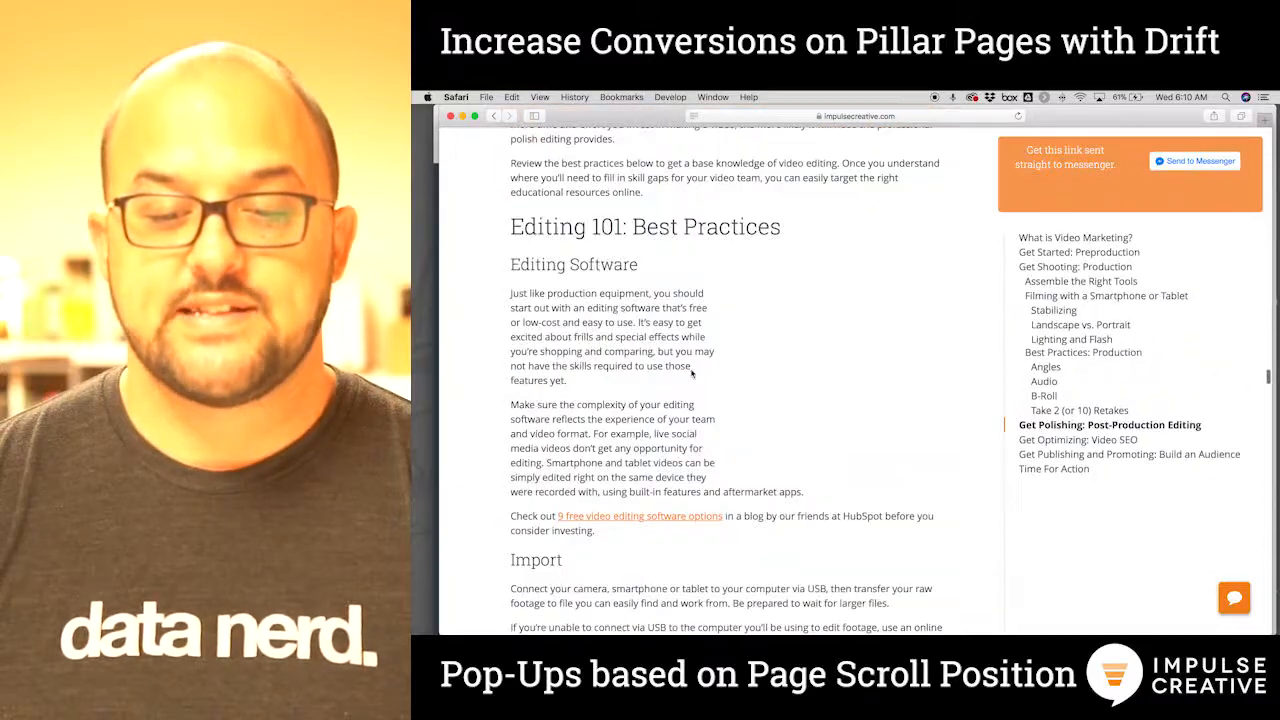
scroll(690, 371, "down", 20)
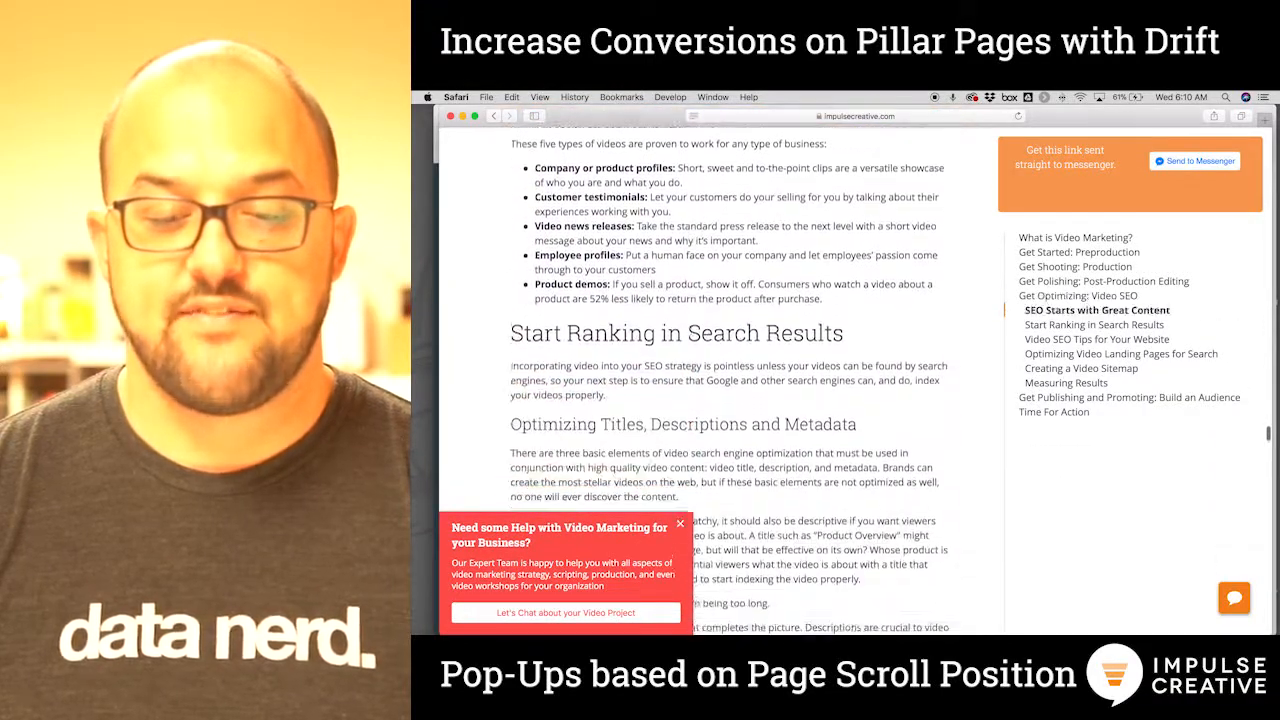
scroll(690, 380, "down", 15)
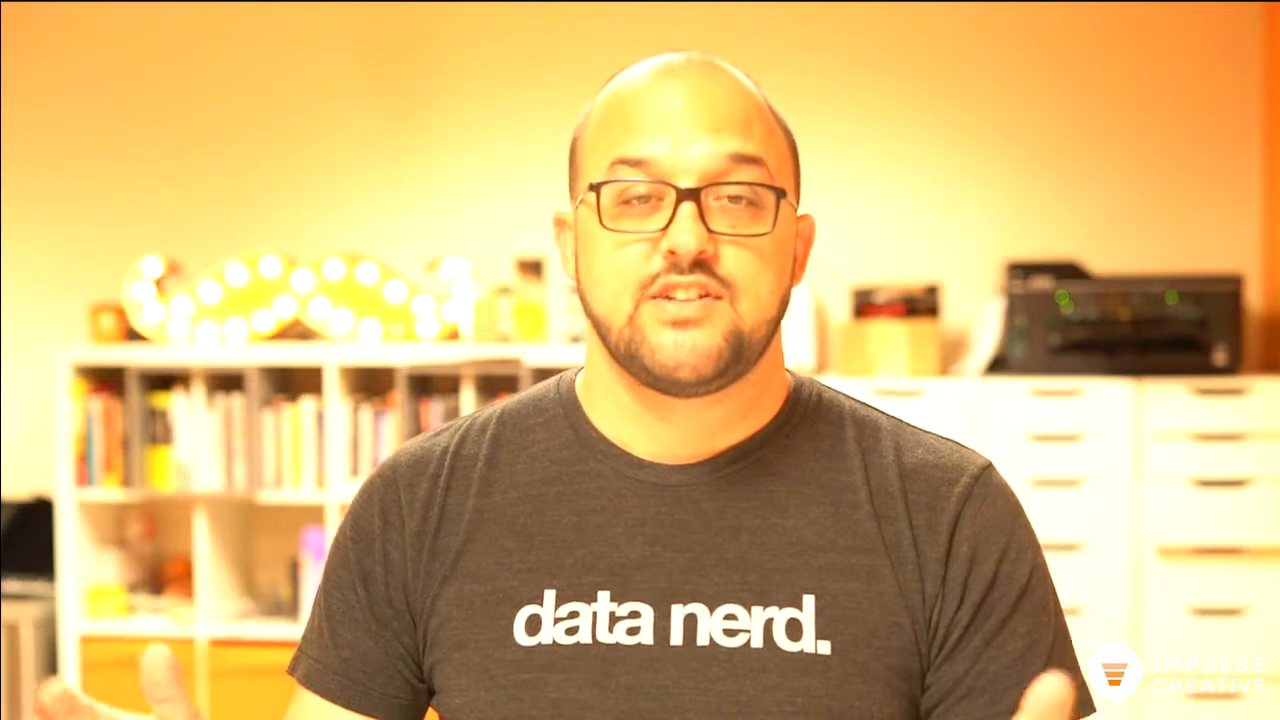